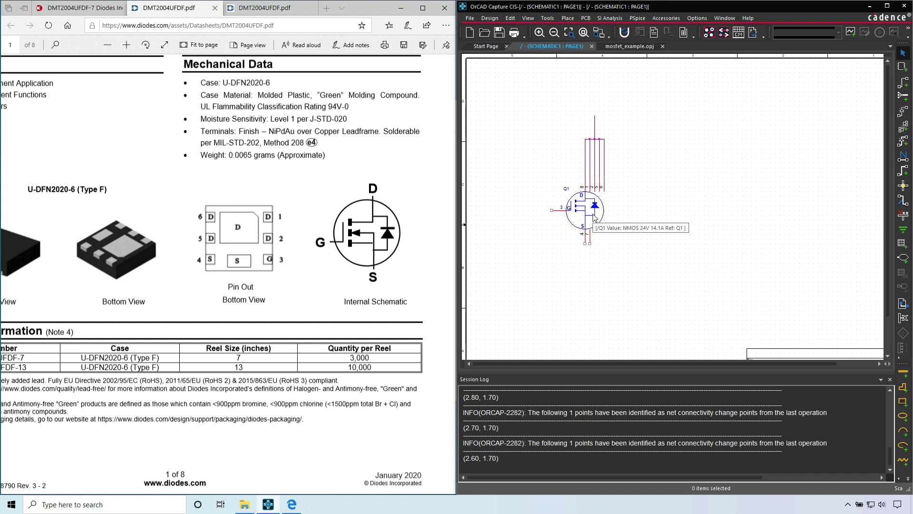
# Step: Switch to the mosfet_example.opj project tree and bring up the mosfet_example.olb library's context menu
pyautogui.click(361, 226)
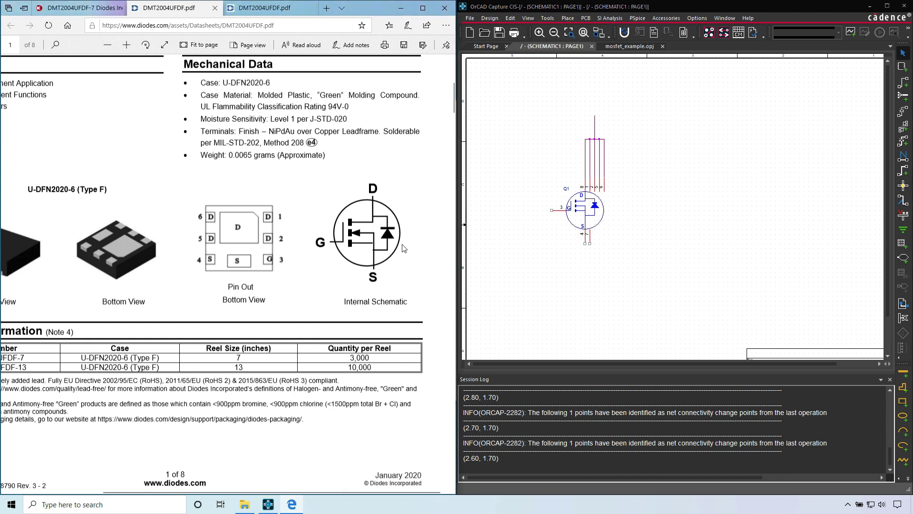
pyautogui.click(559, 121)
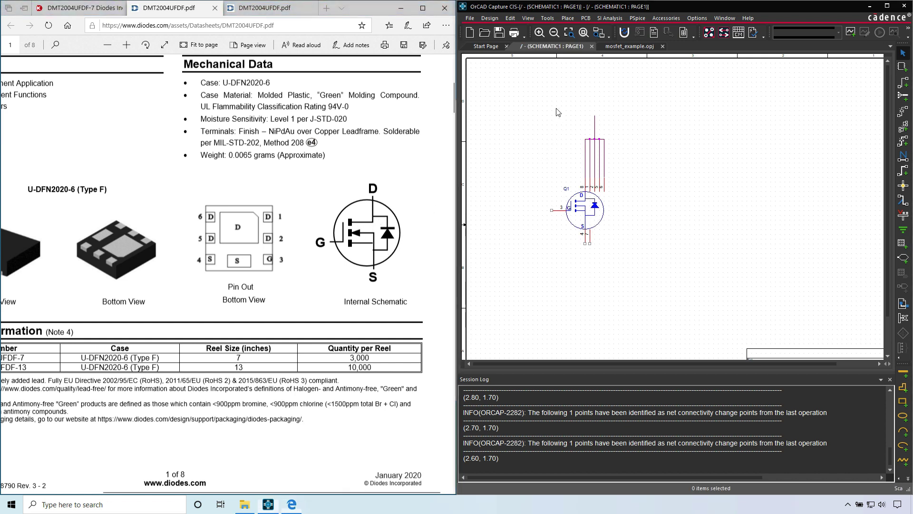
pyautogui.click(635, 46)
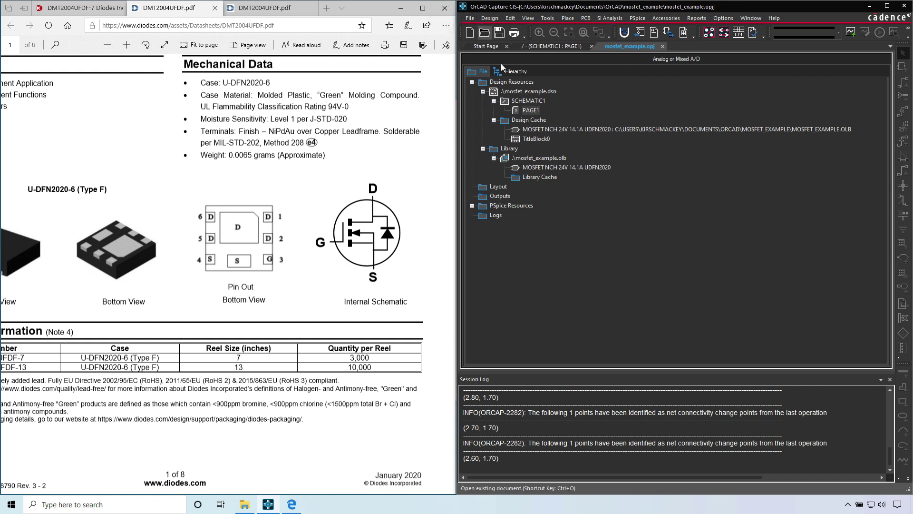
pyautogui.click(552, 160)
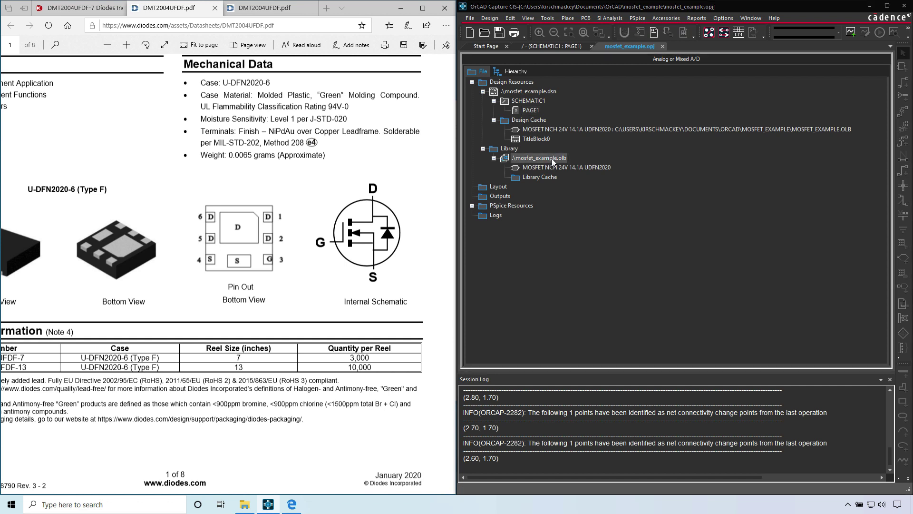
pyautogui.rightClick(552, 158)
# Step: Start a new library part named DMT2004UFDF-7, copied from the Digi-Key page
pyautogui.click(616, 165)
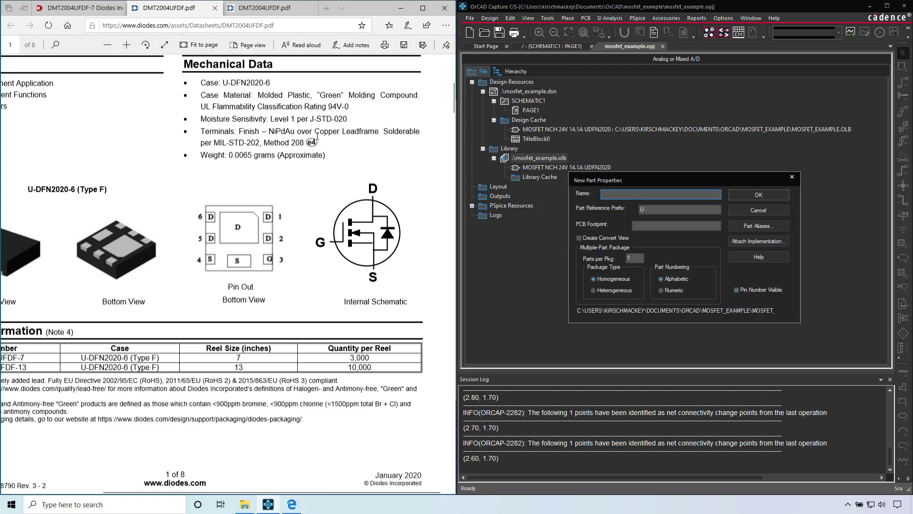
pyautogui.click(81, 8)
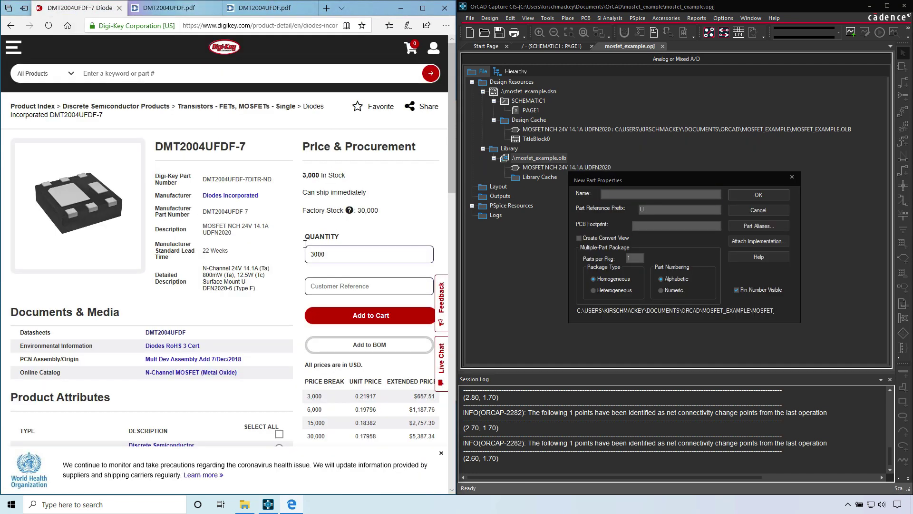
pyautogui.moveTo(255, 226)
pyautogui.click(280, 210)
pyautogui.click(655, 197)
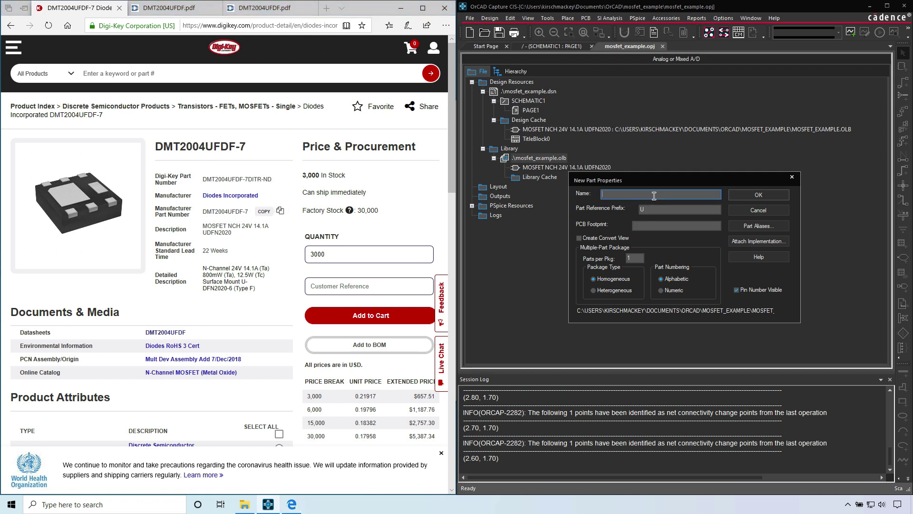
pyautogui.press('super+v')
pyautogui.click(651, 228)
# Step: Set prefix Q, footprint U-DFN2020-6_Type_F and Numeric part numbering, then confirm the part
pyautogui.click(645, 227)
pyautogui.doubleClick(653, 209)
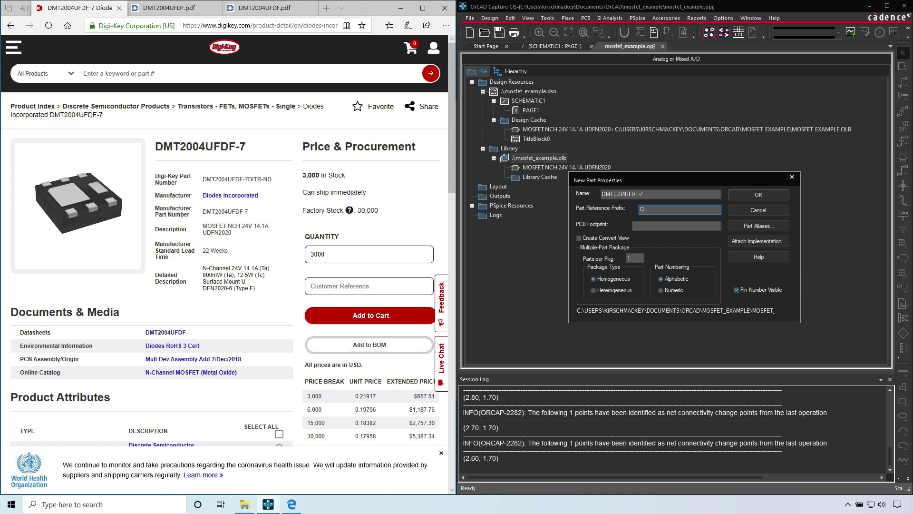
pyautogui.write('Q')
pyautogui.press('Tab')
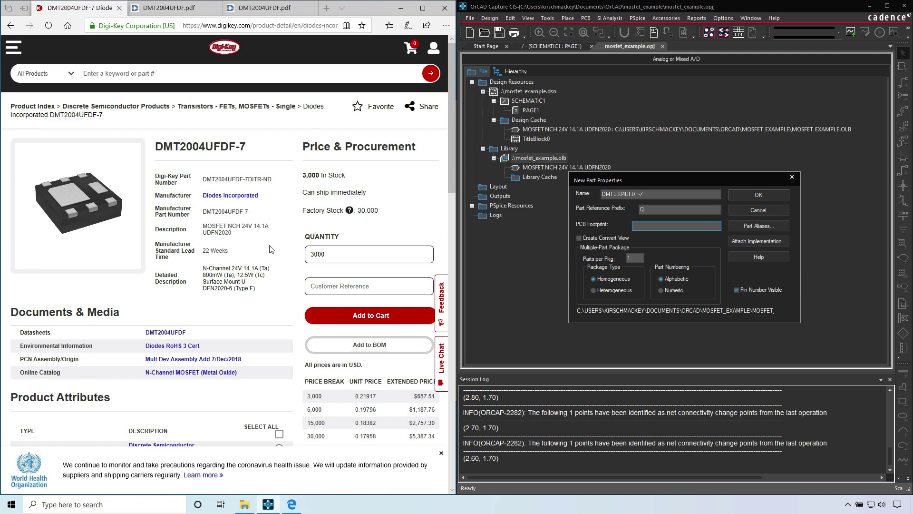
pyautogui.scroll(-15, 224, 275)
pyautogui.scroll(4, 176, 240)
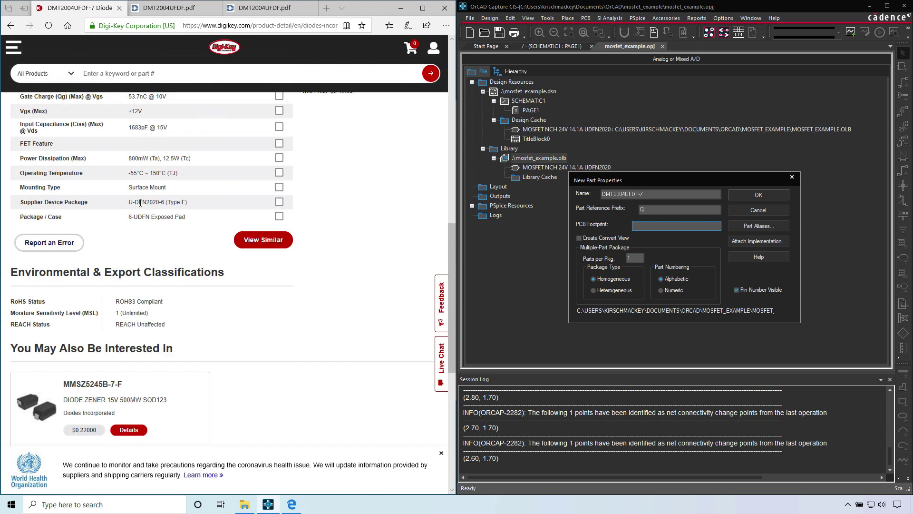
pyautogui.moveTo(127, 202); pyautogui.dragTo(188, 208)
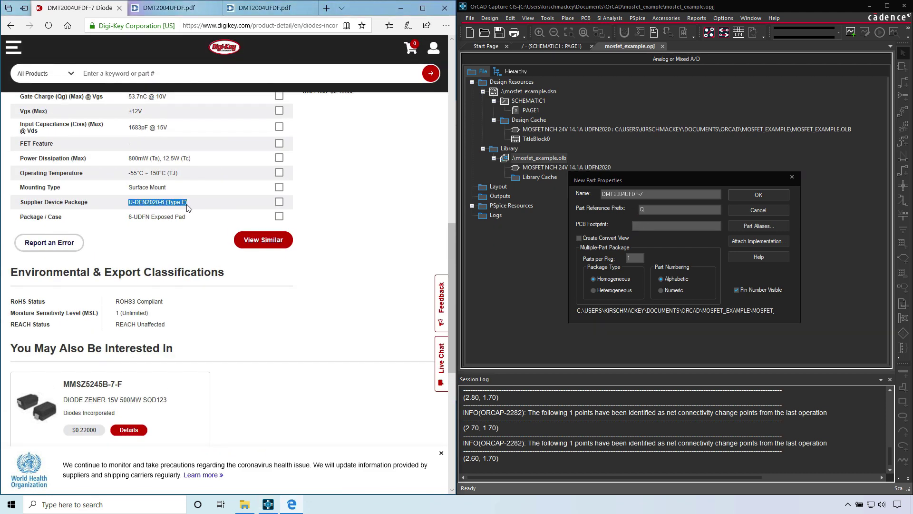
pyautogui.click(677, 226)
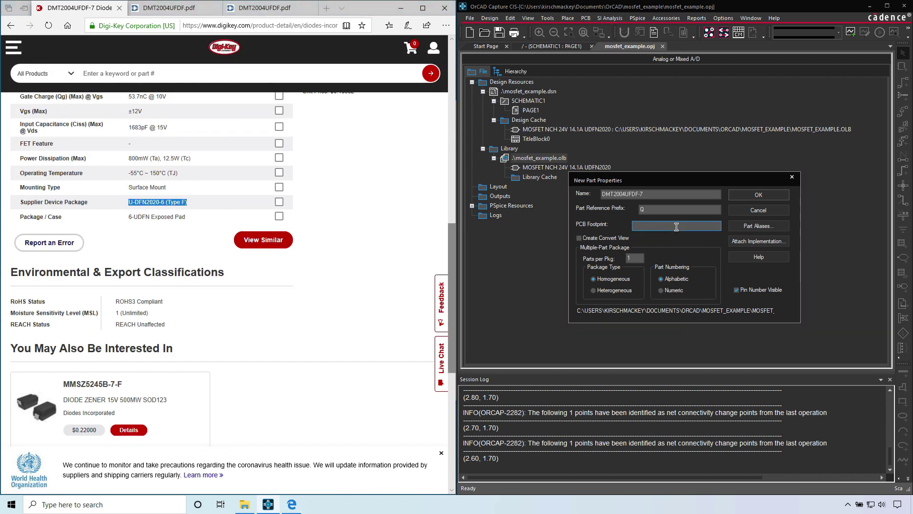
pyautogui.hotkey('ctrl', 'v')
pyautogui.write('_')
pyautogui.click(669, 290)
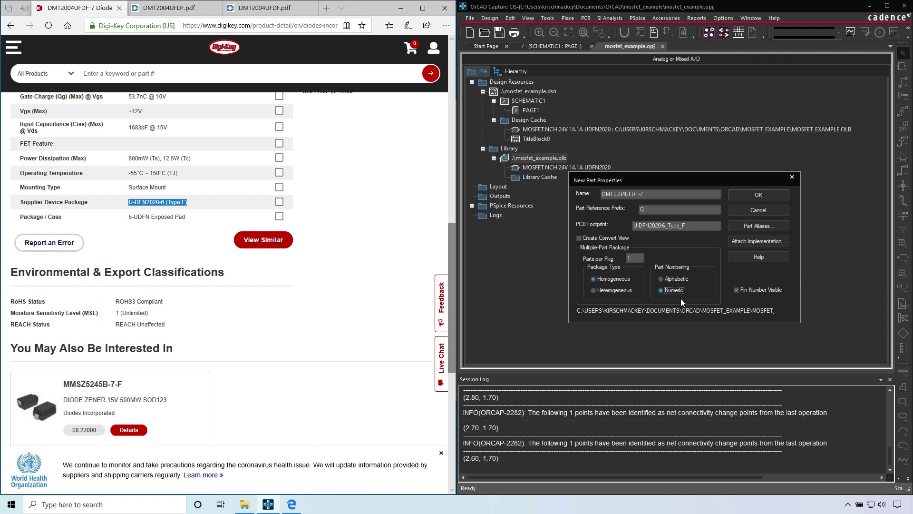
pyautogui.click(758, 194)
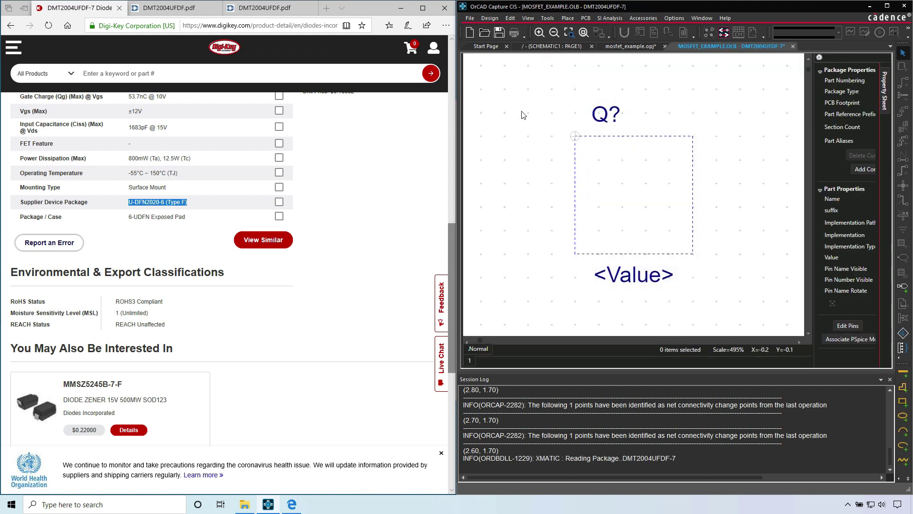
# Step: Start placing pins with Name 1 and Number 1
pyautogui.click(333, 153)
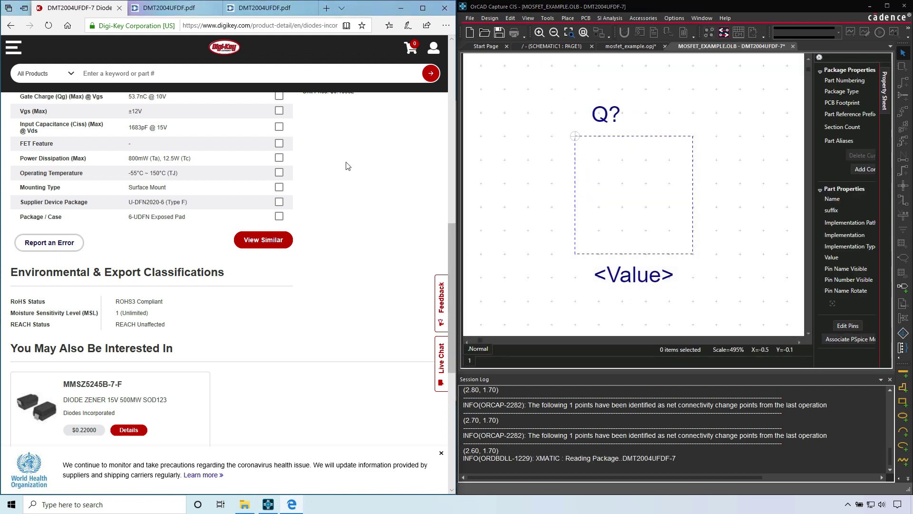
pyautogui.scroll(5, 362, 157)
pyautogui.click(577, 90)
pyautogui.click(568, 17)
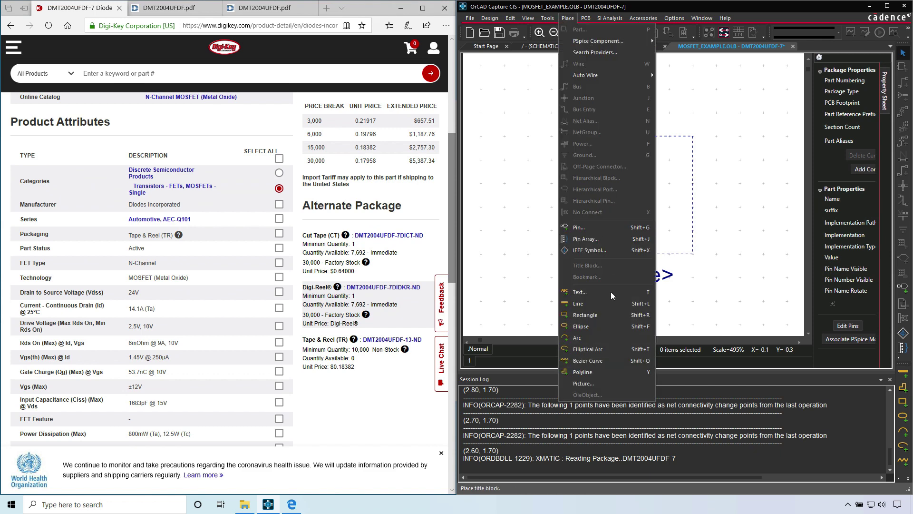
pyautogui.click(592, 227)
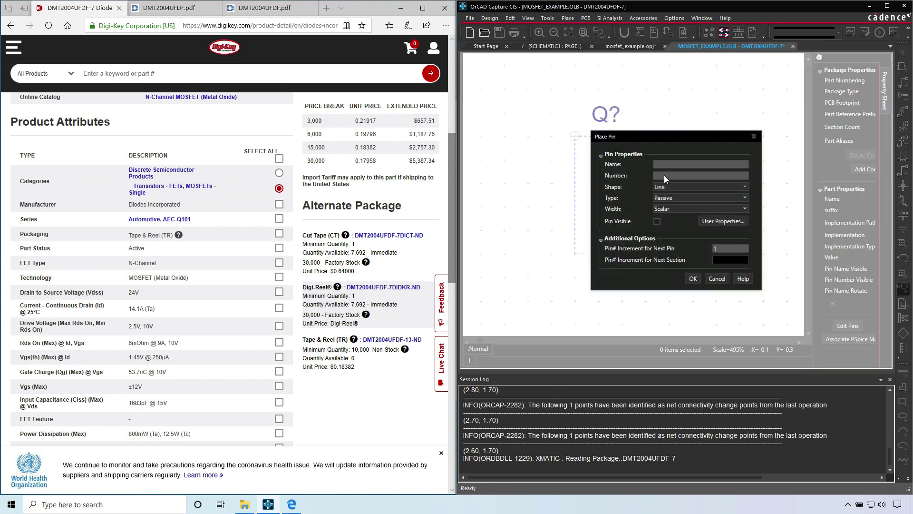
pyautogui.write('1')
pyautogui.press('Tab')
pyautogui.write('1')
pyautogui.press('Tab')
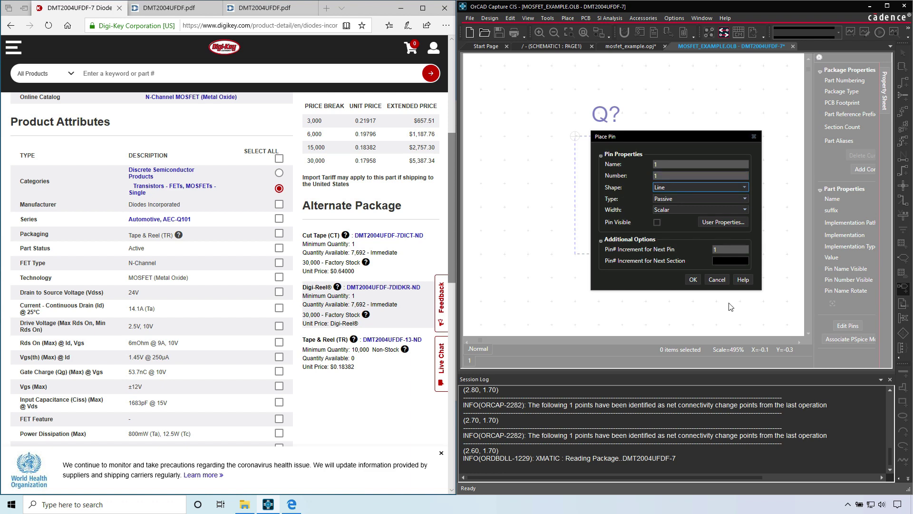
pyautogui.click(692, 280)
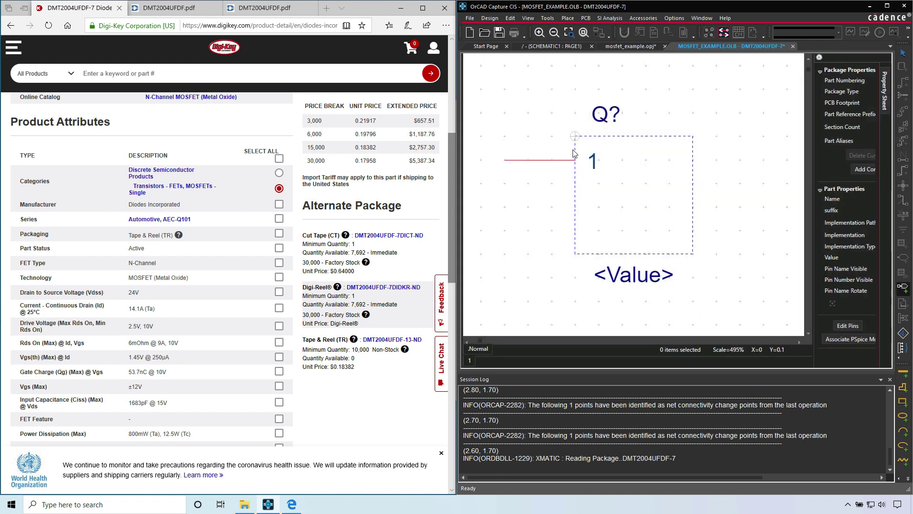
# Step: Place pins 1–5 down the left edge and 6–8 along the bottom, then end pin placement
pyautogui.click(564, 158)
pyautogui.click(564, 181)
pyautogui.click(563, 205)
pyautogui.click(564, 229)
pyautogui.click(564, 252)
pyautogui.click(598, 266)
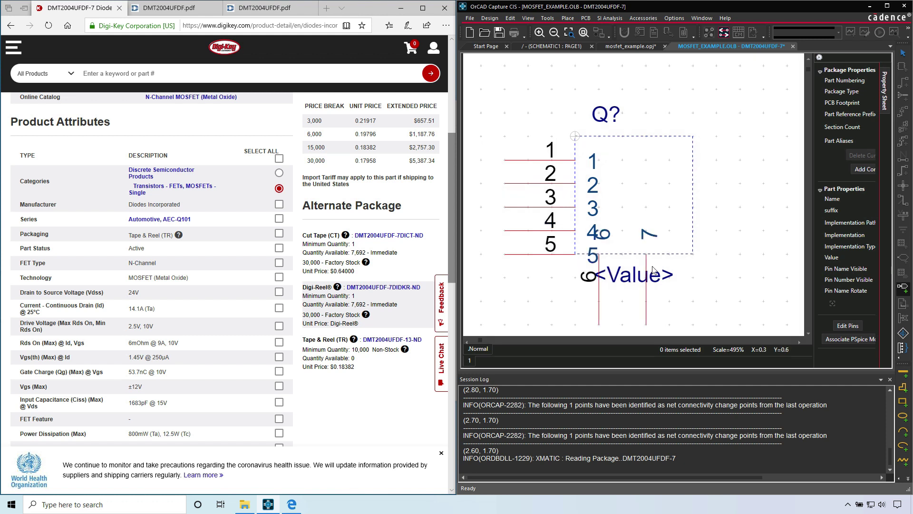
pyautogui.click(646, 266)
pyautogui.click(669, 267)
pyautogui.rightClick(718, 183)
pyautogui.click(730, 188)
pyautogui.click(202, 5)
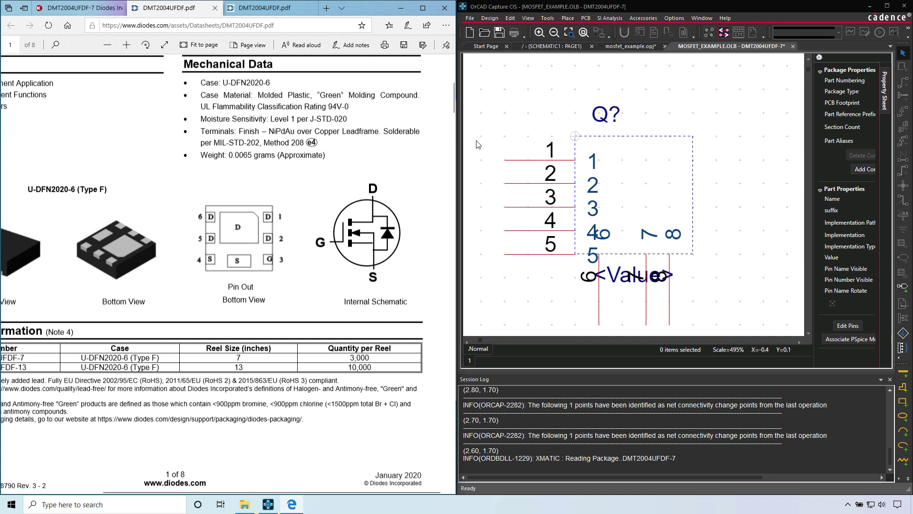
pyautogui.click(521, 110)
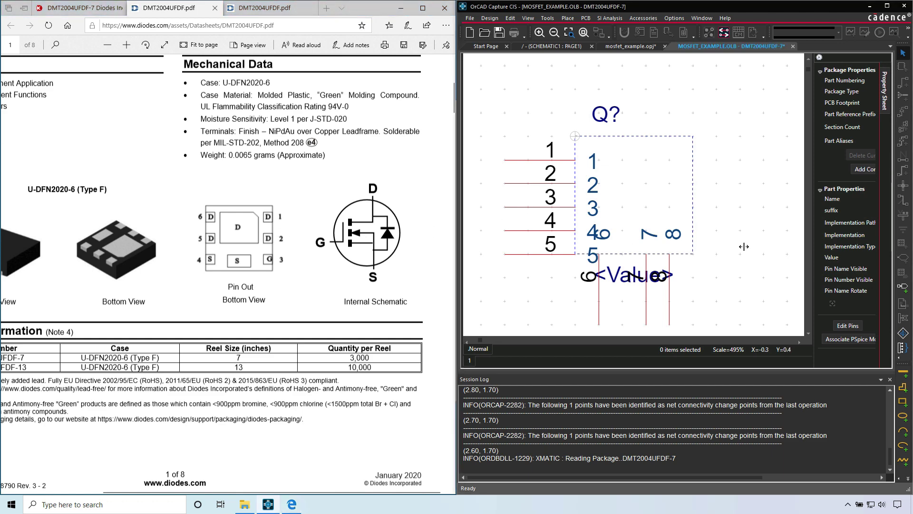
# Step: In the Edit Pins table, name the drain pins D_1, D_2, D_3, D_4 and D
pyautogui.click(847, 325)
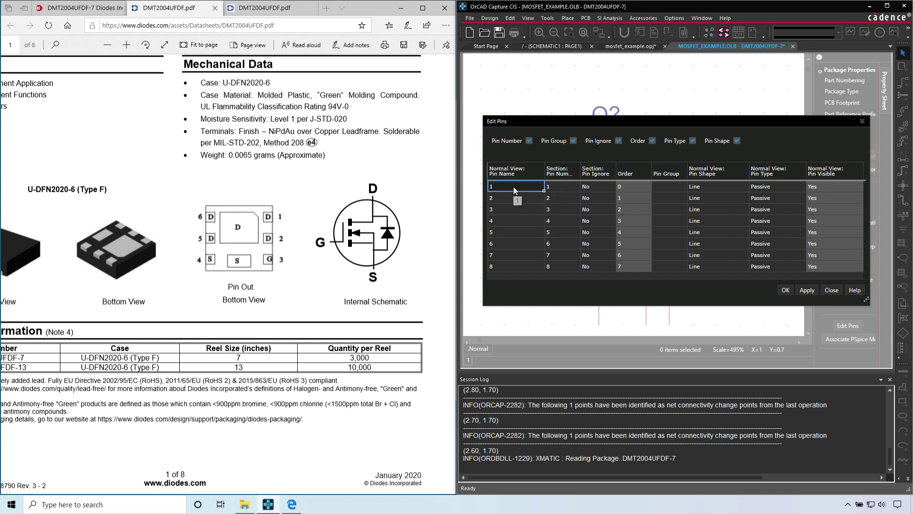
pyautogui.write('D_')
pyautogui.press('Tab')
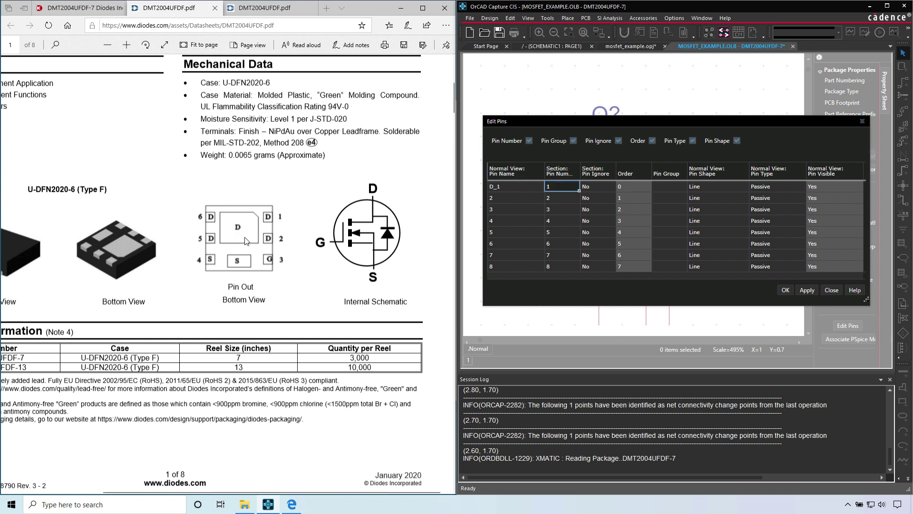
pyautogui.click(507, 266)
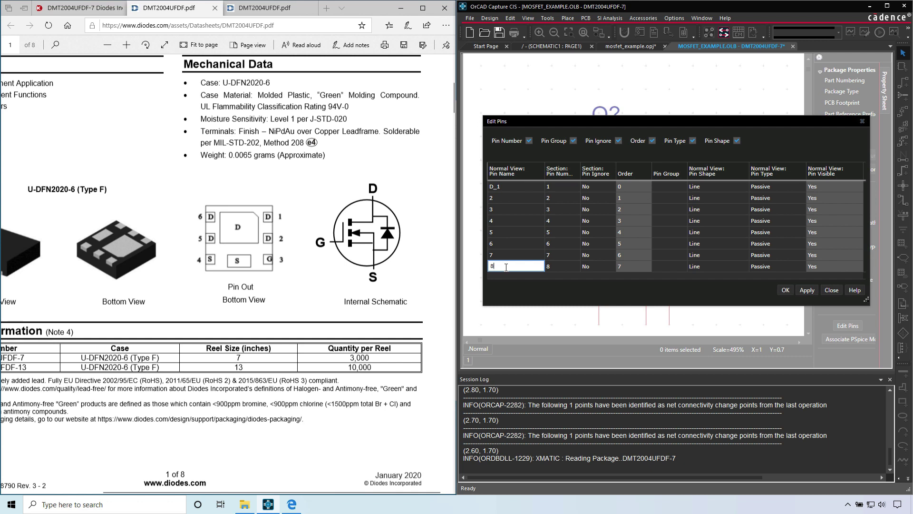
pyautogui.write('D')
pyautogui.click(499, 198)
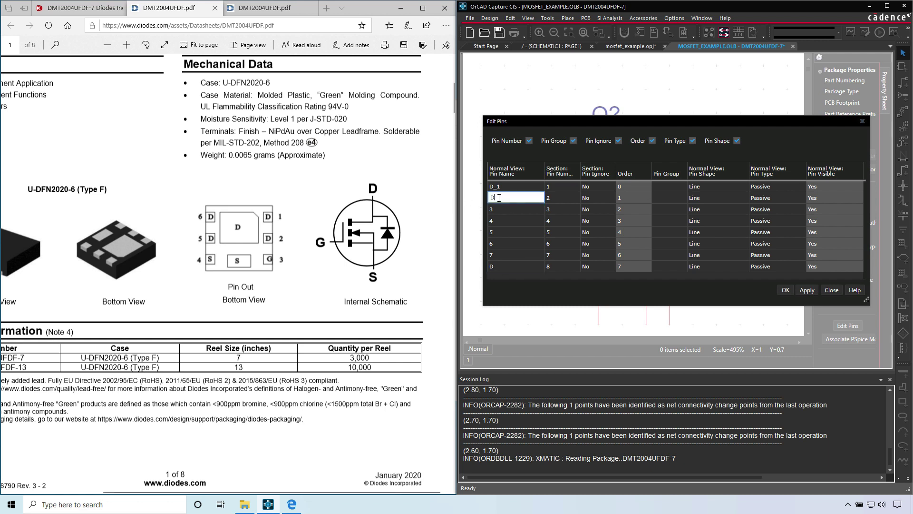
pyautogui.press('Home')
pyautogui.write('D_')
pyautogui.press('Return')
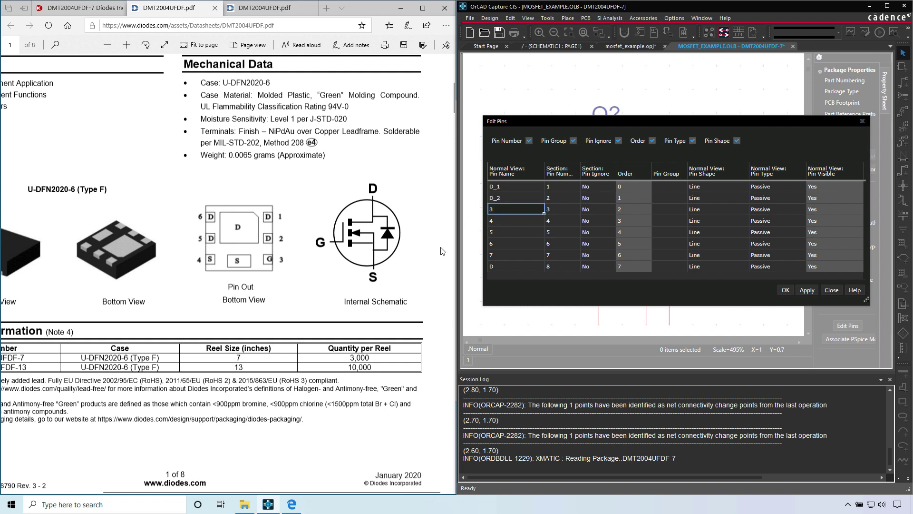
pyautogui.doubleClick(503, 234)
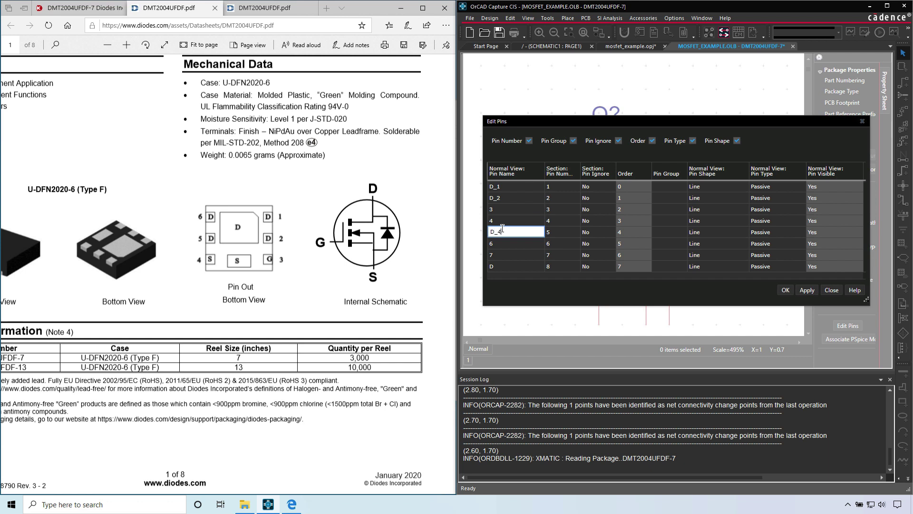
pyautogui.write('D_4')
pyautogui.press('BackSpace')
pyautogui.write('3')
pyautogui.press('Return')
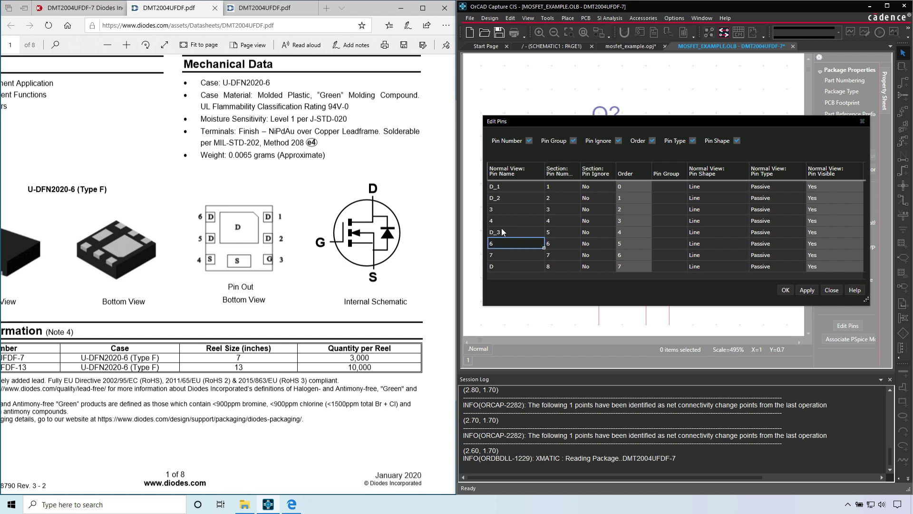
pyautogui.write('D_4')
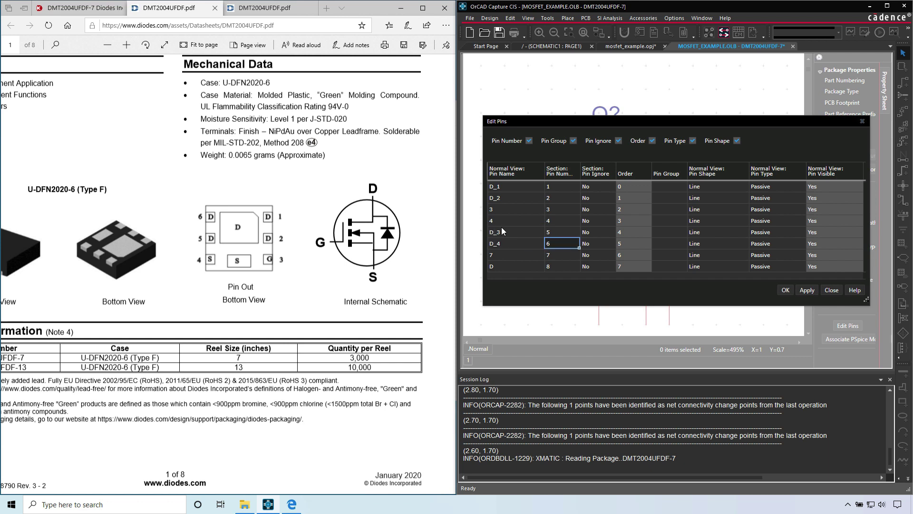
# Step: Name pin 3 G, pin 7 S and pin 4 S_1, then apply and close
pyautogui.click(503, 209)
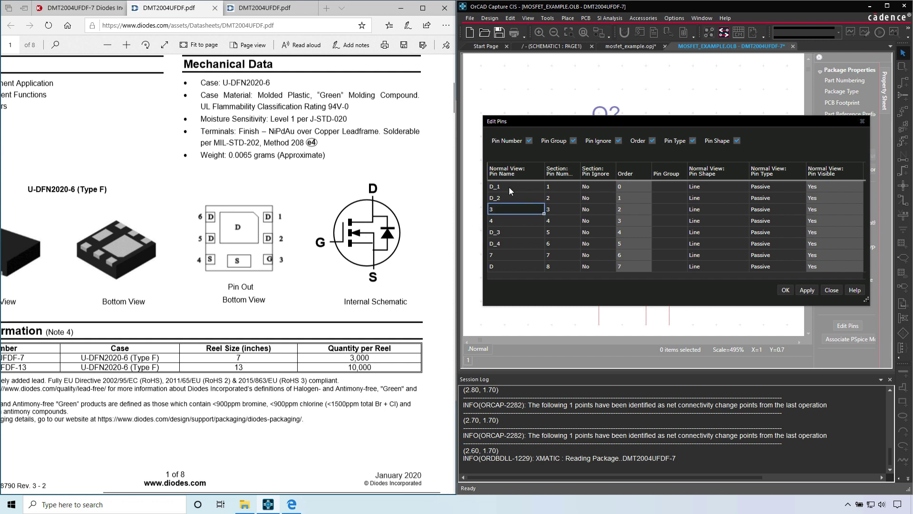
pyautogui.write('G')
pyautogui.click(501, 220)
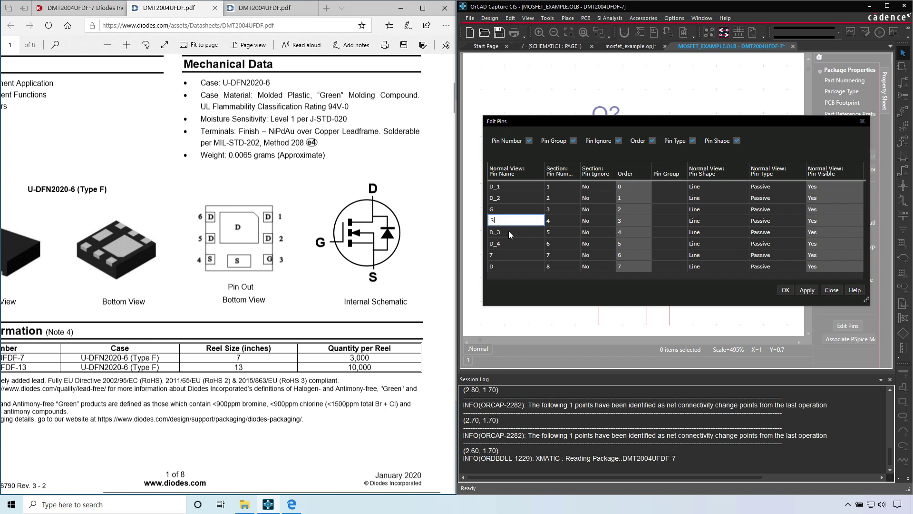
pyautogui.click(508, 255)
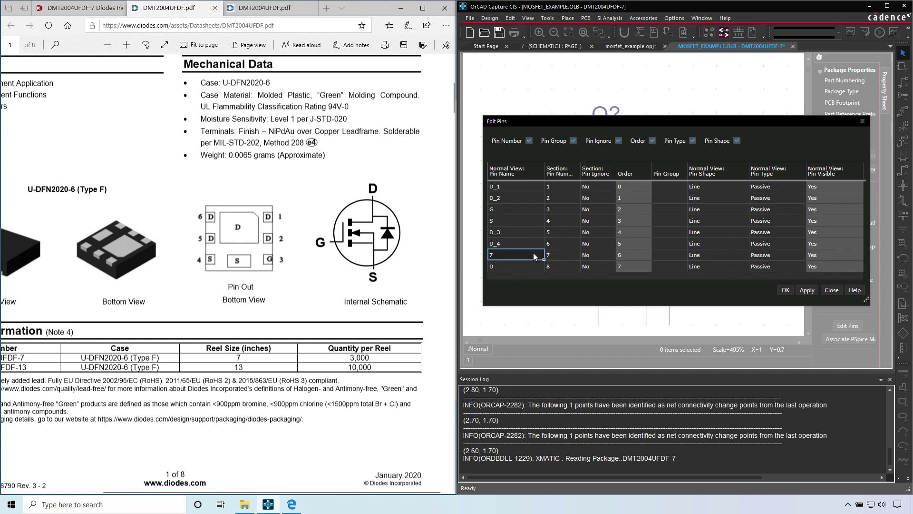
pyautogui.write('S')
pyautogui.press('Return')
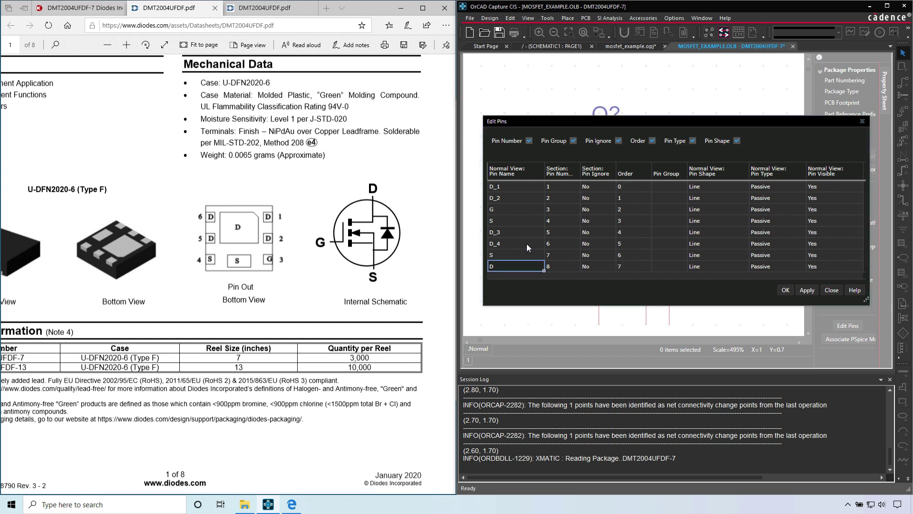
pyautogui.doubleClick(500, 222)
pyautogui.write('_1')
pyautogui.press('Tab')
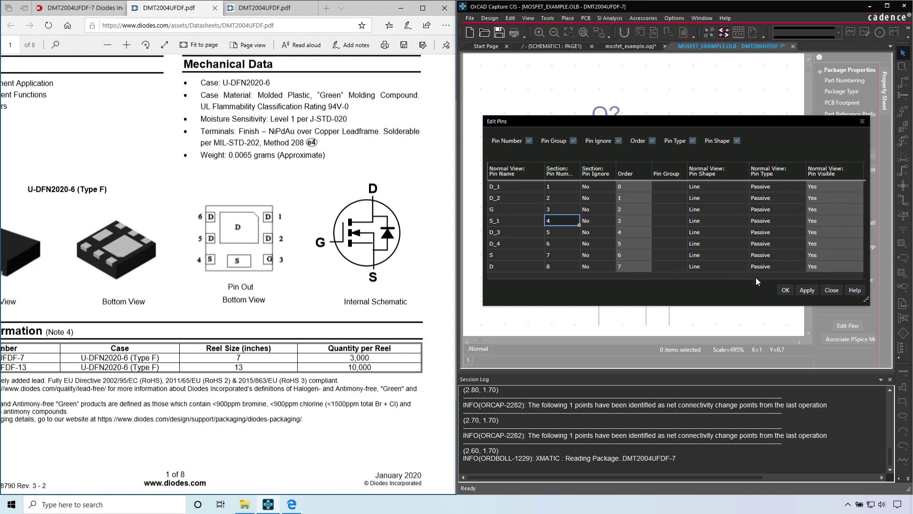
pyautogui.click(808, 289)
pyautogui.click(785, 290)
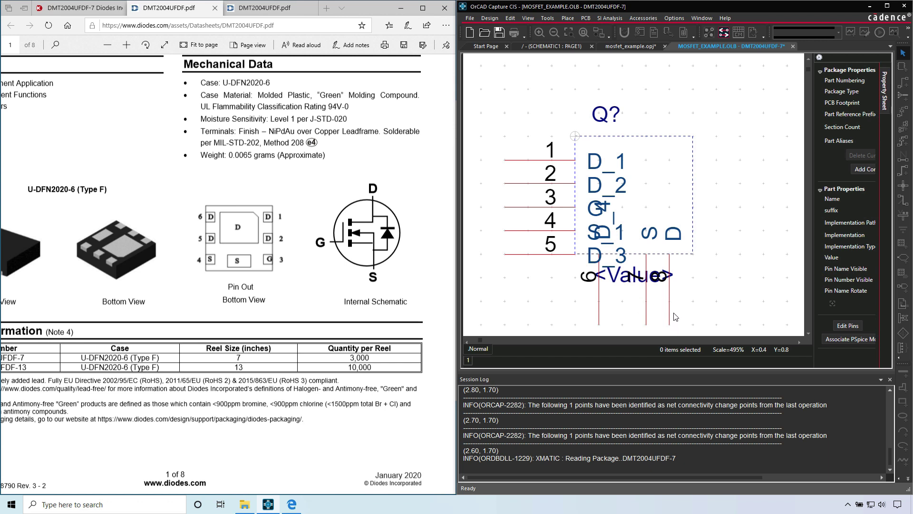
# Step: Move pins D, D_4, D_1, D_2 and D_3 to the top edge and enlarge the body
pyautogui.moveTo(669, 305); pyautogui.dragTo(627, 138)
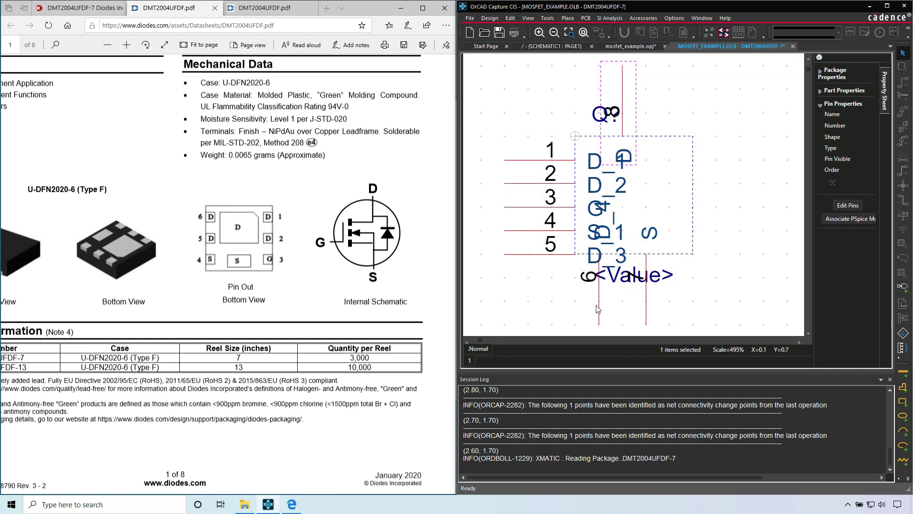
pyautogui.moveTo(598, 309); pyautogui.dragTo(652, 95)
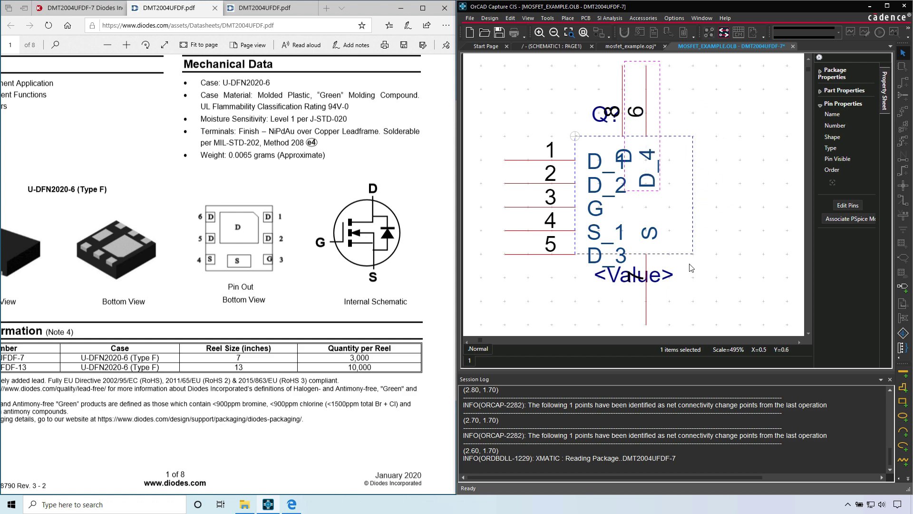
pyautogui.moveTo(692, 253); pyautogui.dragTo(758, 299)
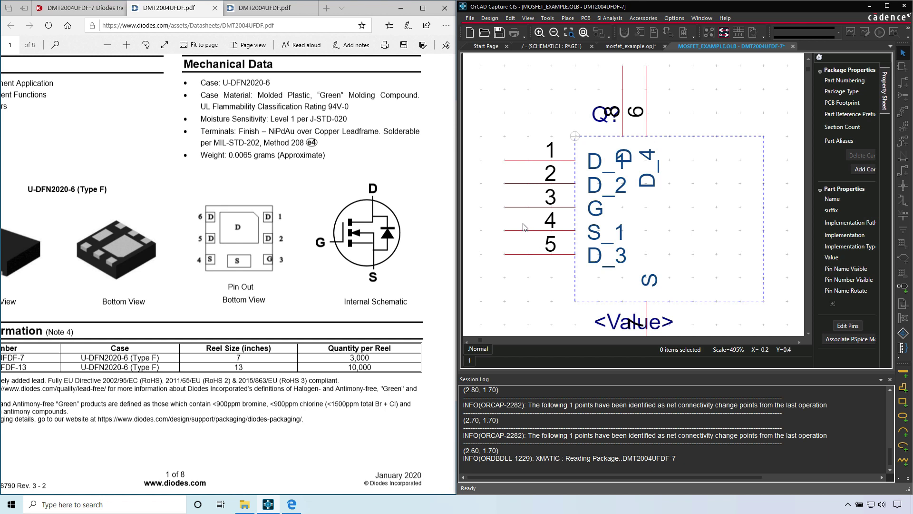
pyautogui.moveTo(517, 162); pyautogui.dragTo(646, 91)
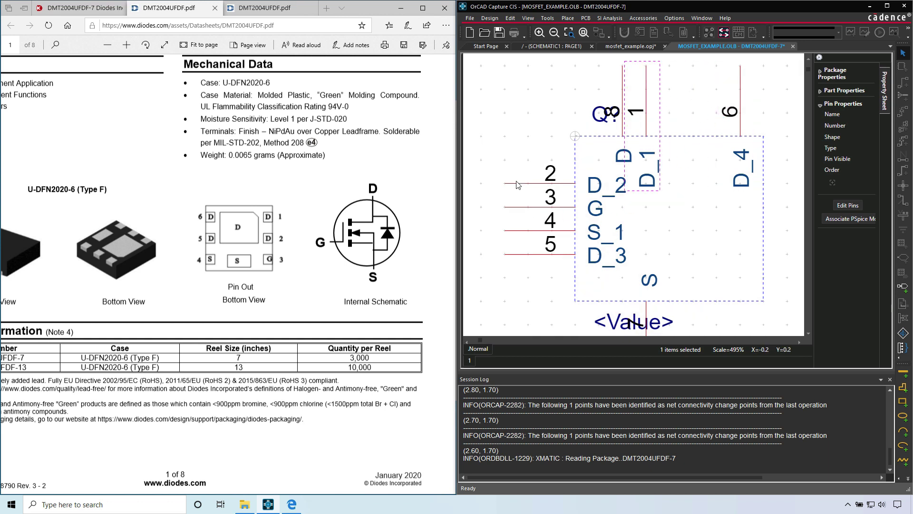
pyautogui.moveTo(517, 185); pyautogui.dragTo(671, 93)
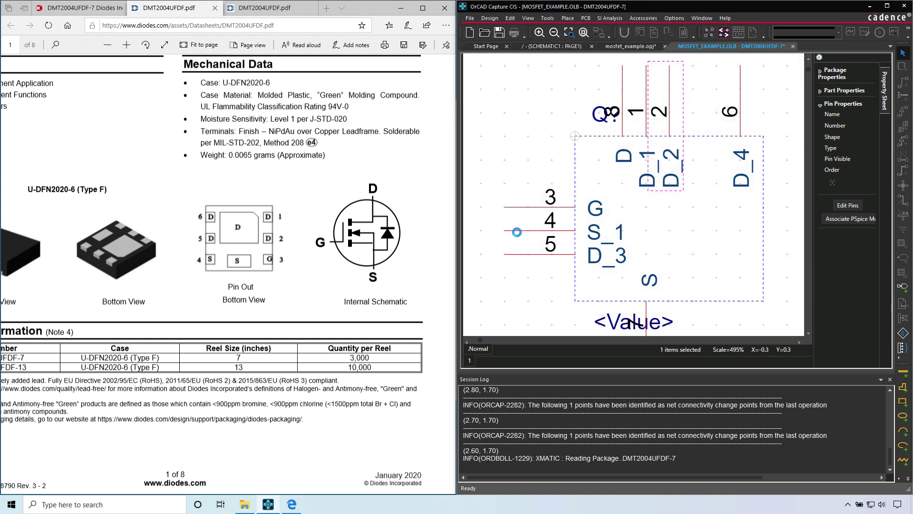
pyautogui.moveTo(529, 257); pyautogui.dragTo(723, 83)
pyautogui.click(784, 123)
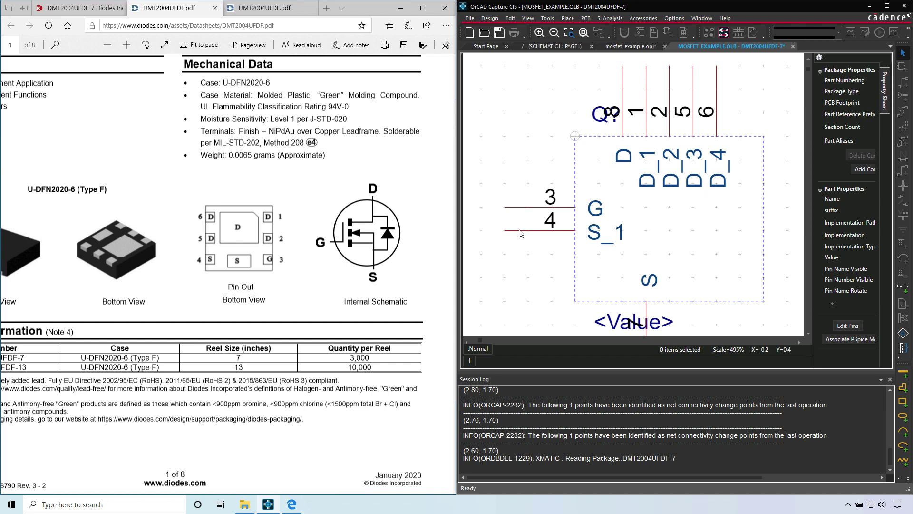
# Step: Move S_1 to the bottom edge, extend the body downward, and lower the G pin
pyautogui.moveTo(518, 230); pyautogui.dragTo(683, 299)
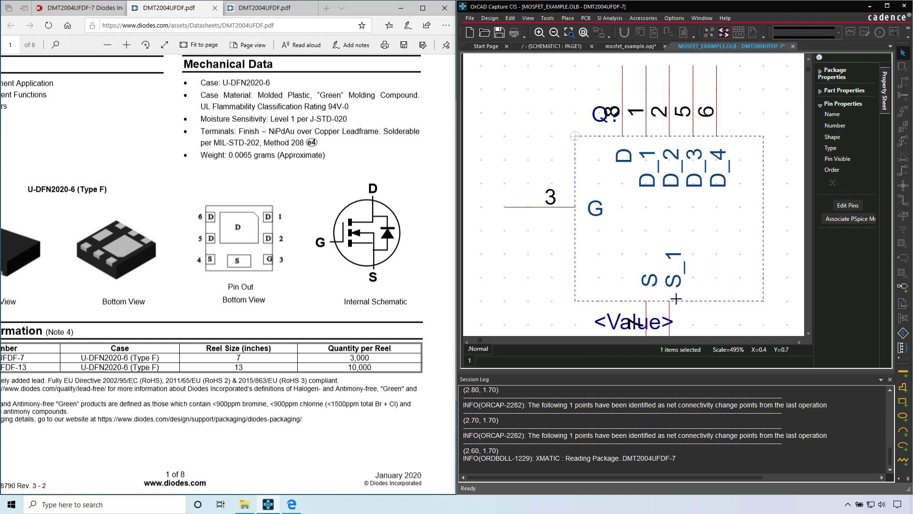
pyautogui.click(630, 220)
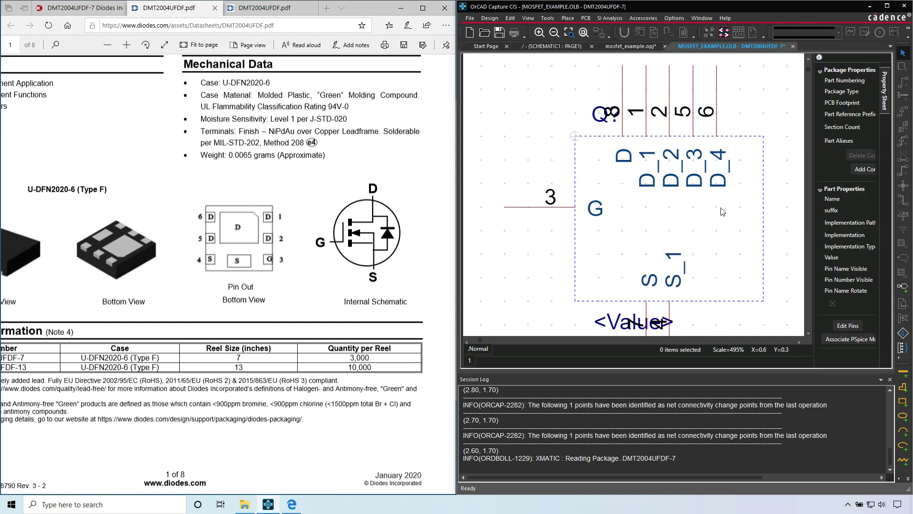
pyautogui.moveTo(764, 302); pyautogui.dragTo(764, 324)
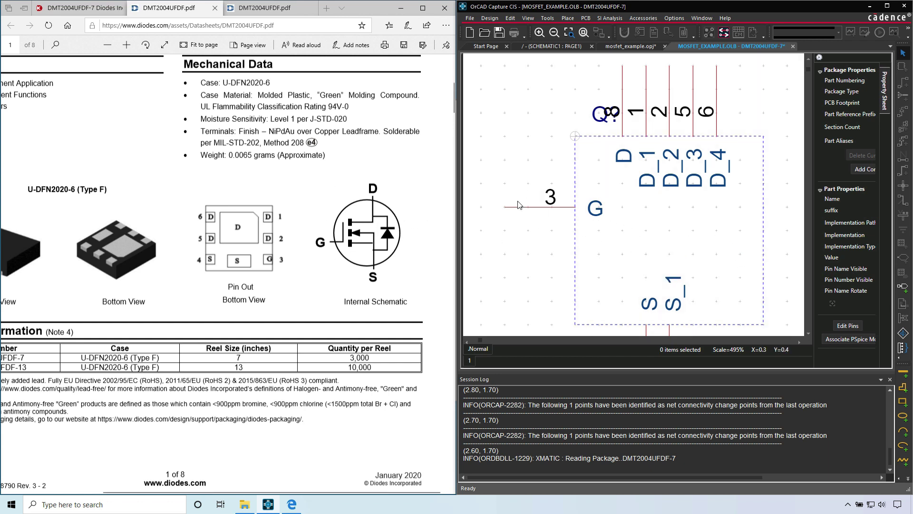
pyautogui.moveTo(506, 205); pyautogui.dragTo(506, 226)
# Step: Move Q? off the pin numbers and draw a bent polyline from below pin 2 toward the gate
pyautogui.click(542, 145)
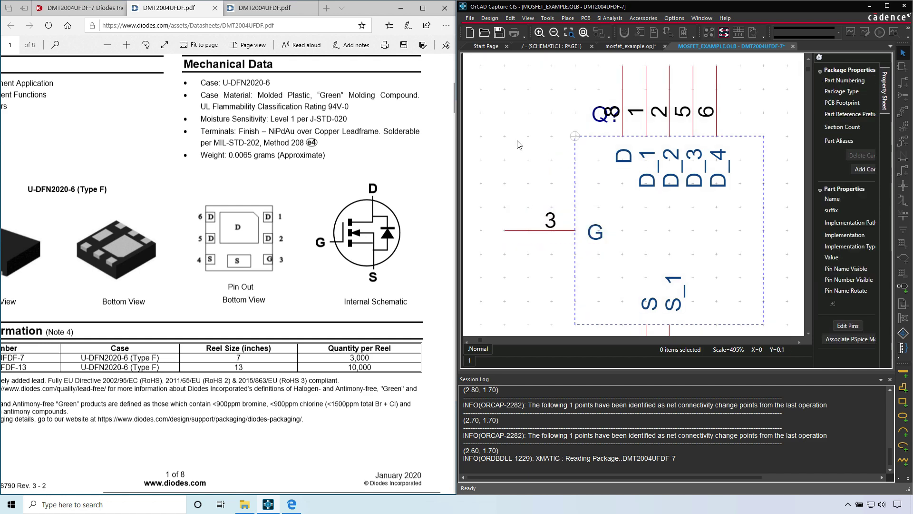
pyautogui.moveTo(600, 116); pyautogui.dragTo(557, 135)
pyautogui.scroll(-1, 604, 161)
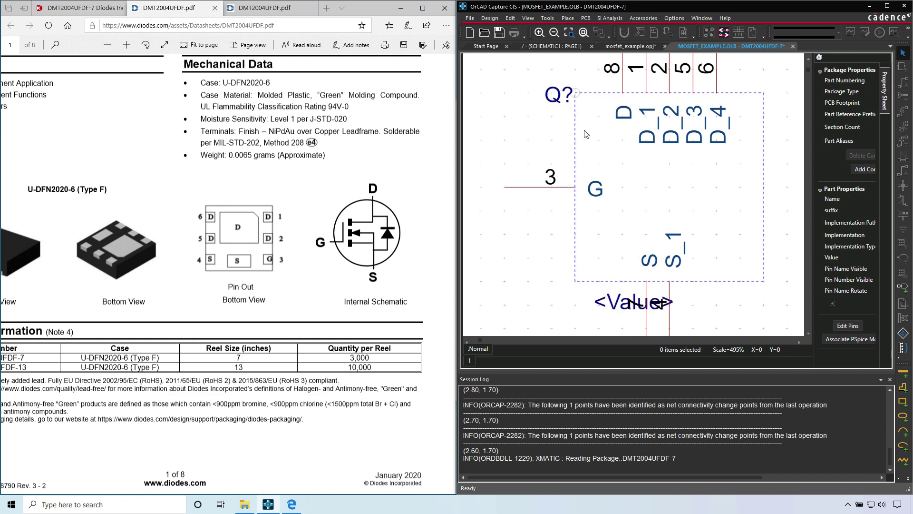
pyautogui.click(567, 18)
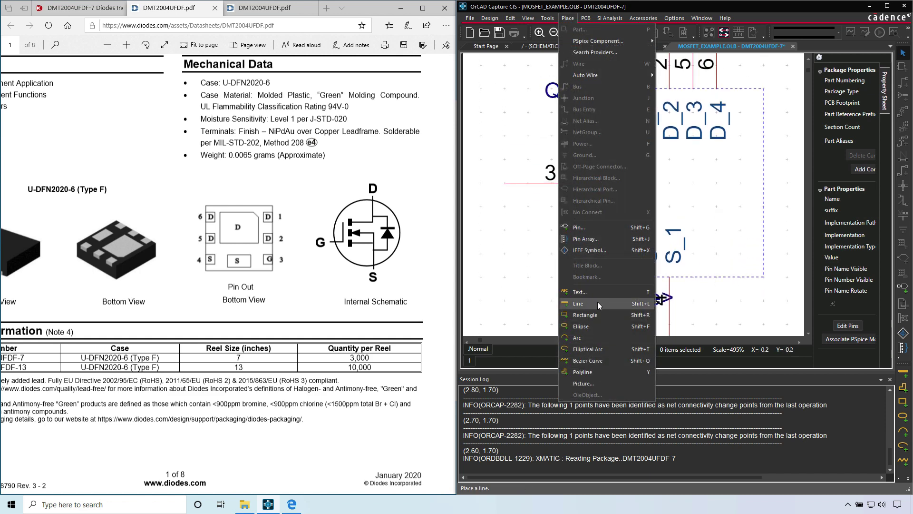
pyautogui.click(586, 371)
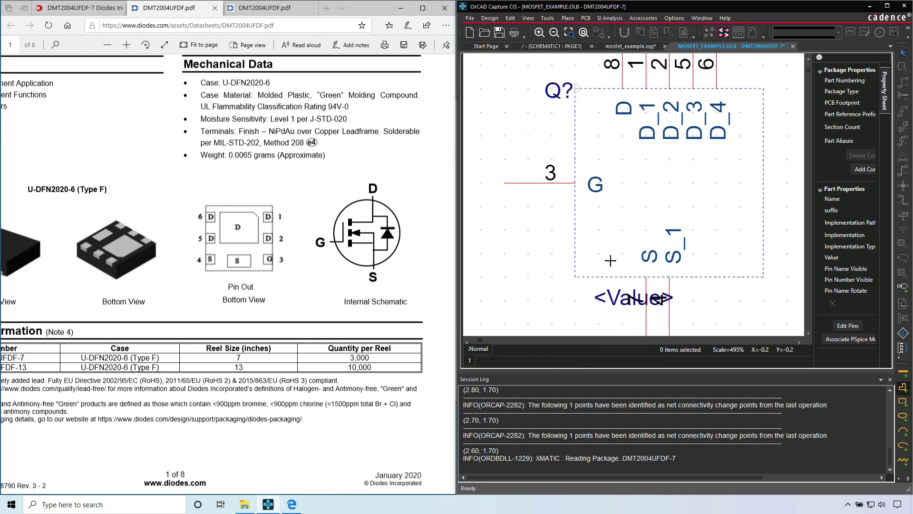
pyautogui.click(669, 89)
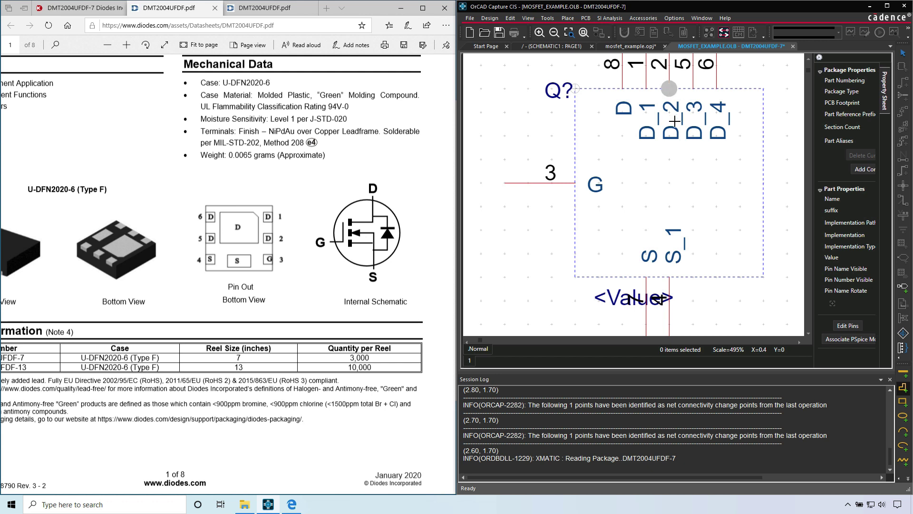
pyautogui.click(670, 159)
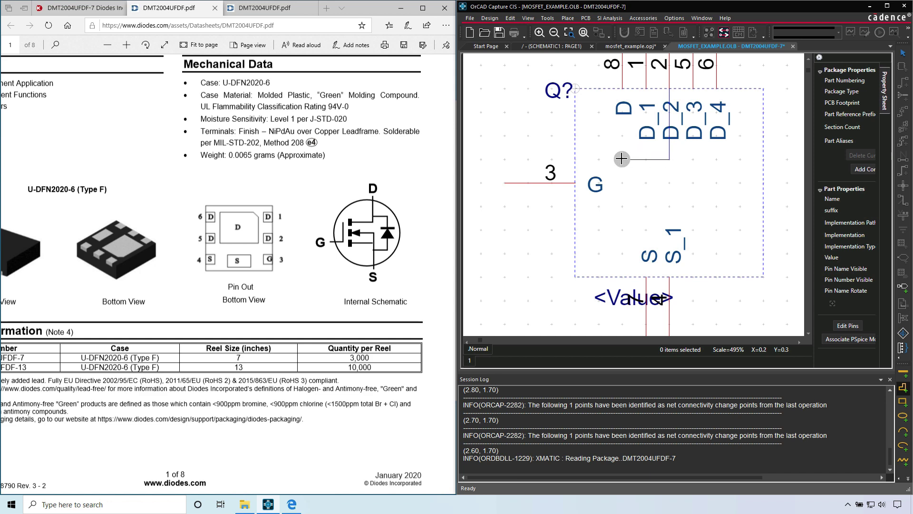
pyautogui.doubleClick(622, 159)
pyautogui.press('Escape')
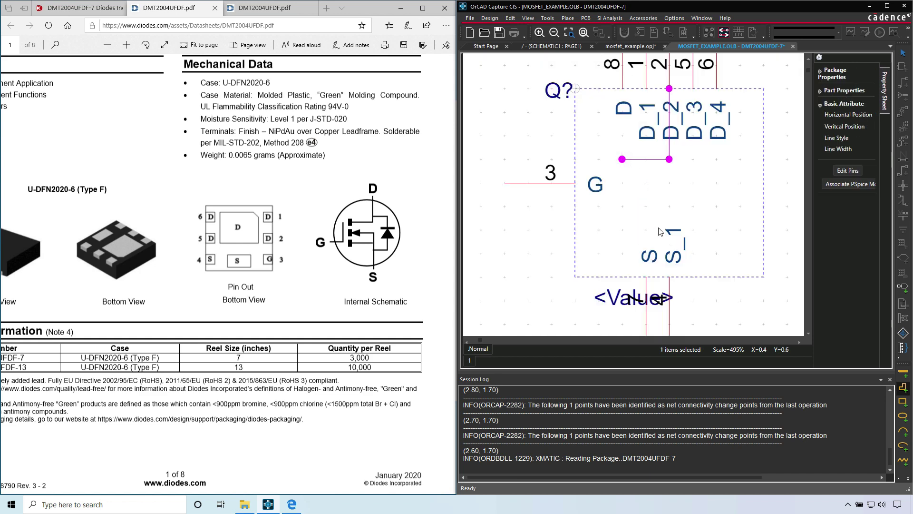
pyautogui.click(658, 199)
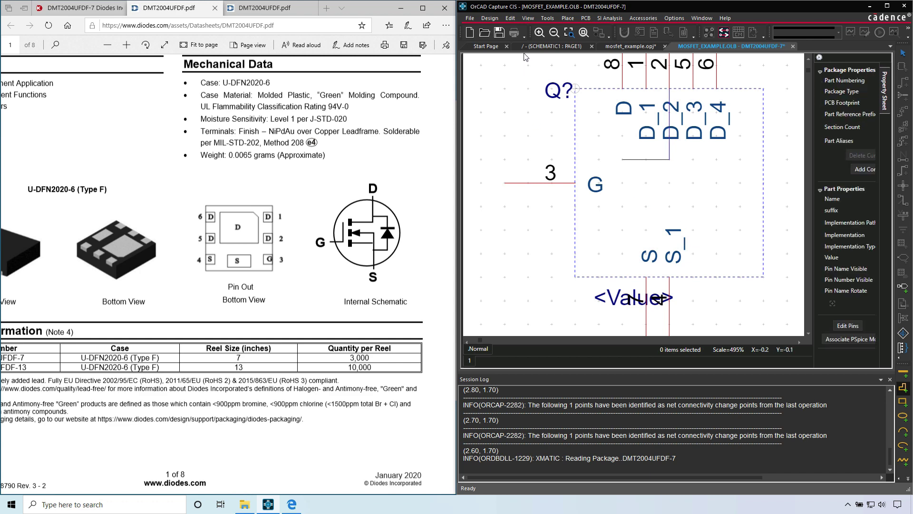
# Step: Draw a second bent polyline from the bottom source pin up and left toward G
pyautogui.click(569, 18)
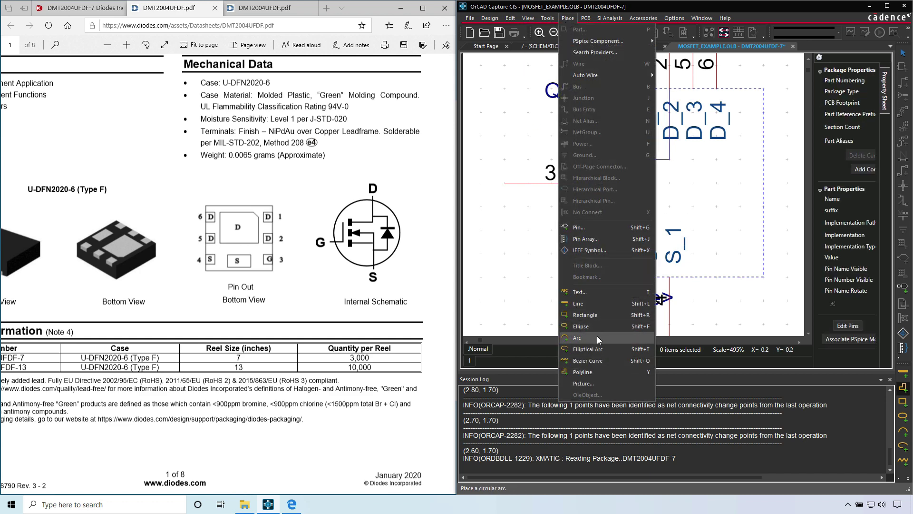
pyautogui.click(583, 372)
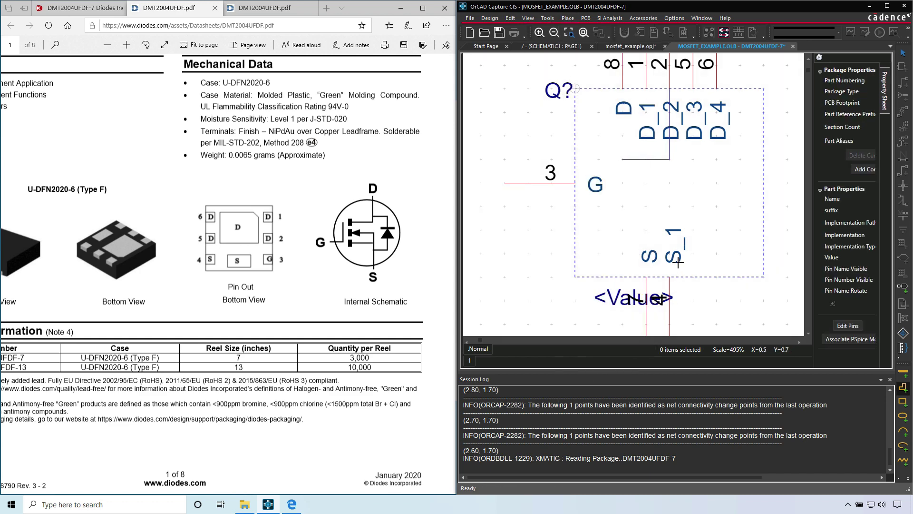
pyautogui.click(669, 277)
pyautogui.click(669, 182)
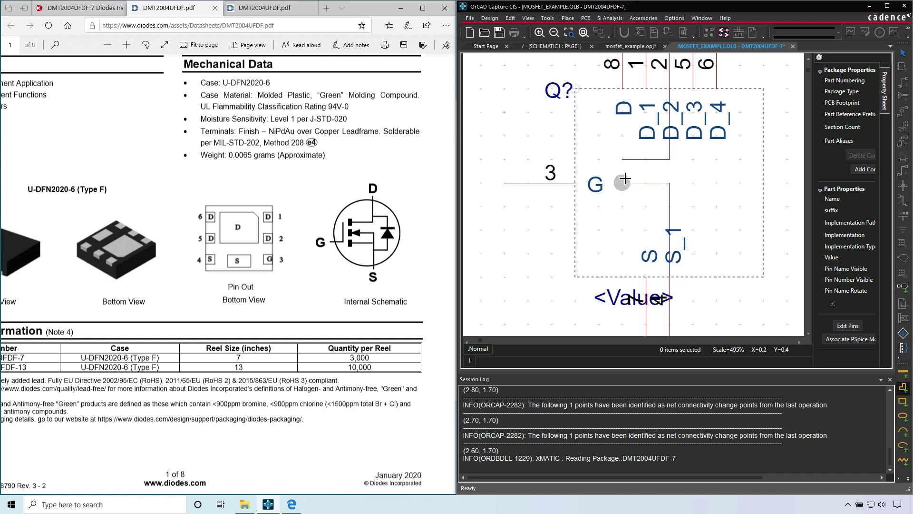
pyautogui.doubleClick(622, 183)
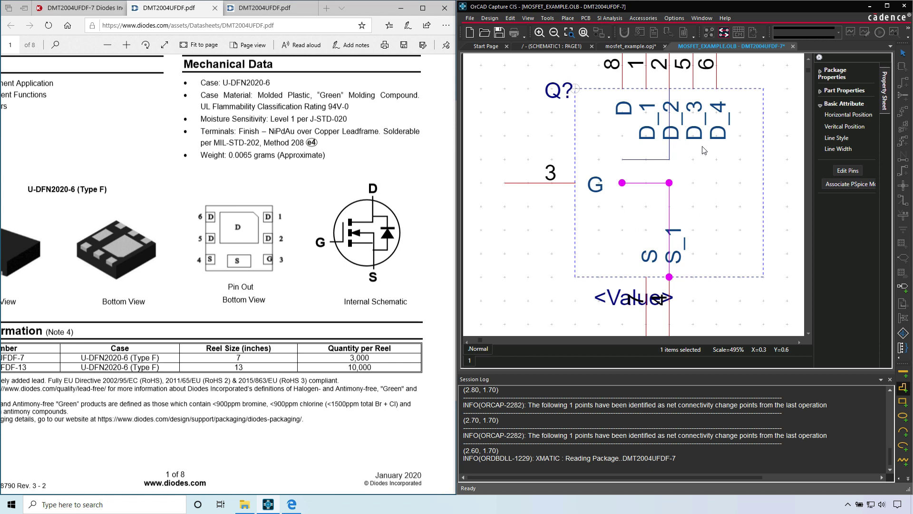
pyautogui.click(697, 195)
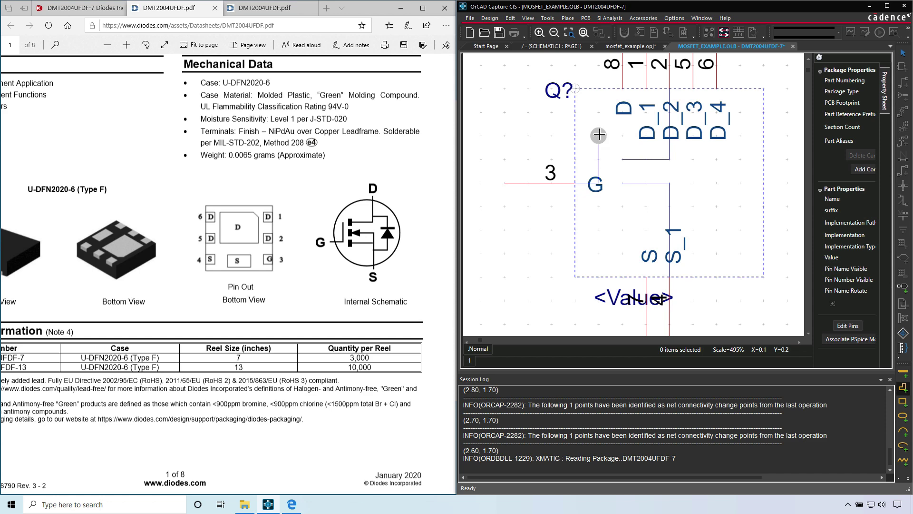
# Step: Finish the gate line, then raise the drain polyline's corner one grid step, undoing a stray move
pyautogui.doubleClick(598, 135)
pyautogui.rightClick(629, 224)
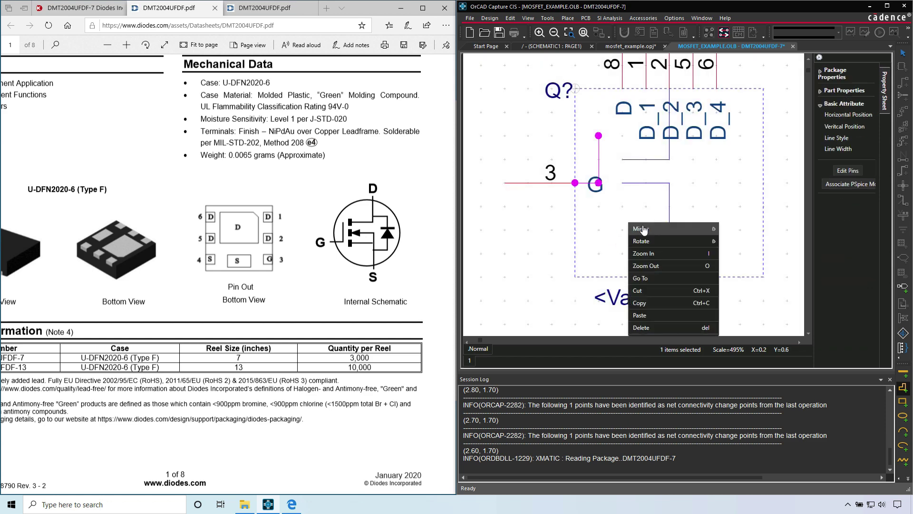
pyautogui.press('Escape')
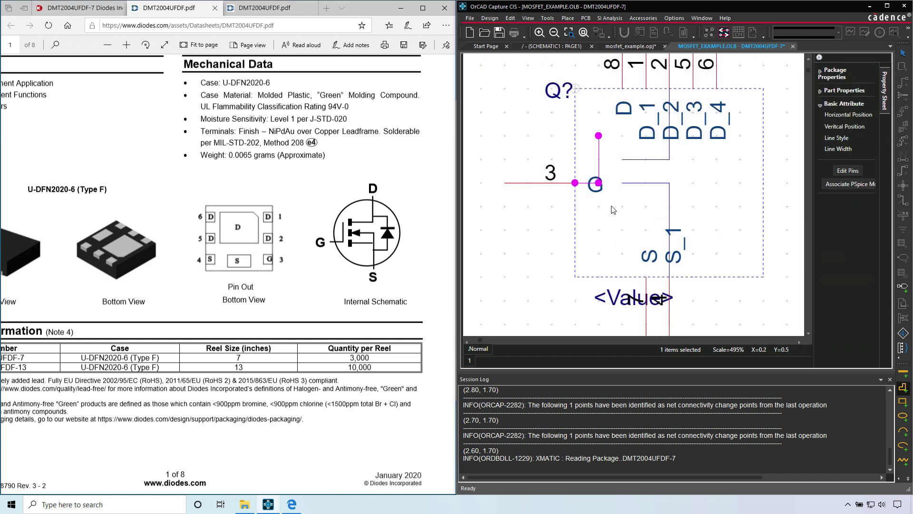
pyautogui.click(646, 159)
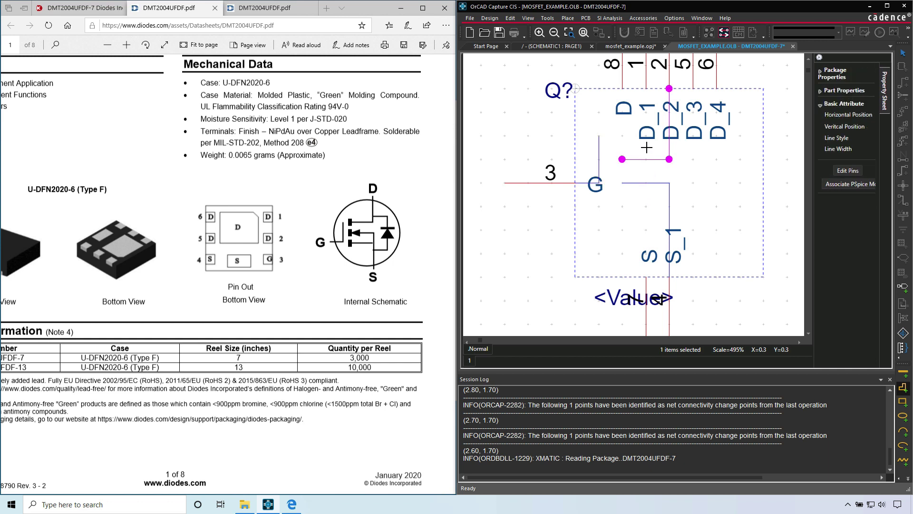
pyautogui.moveTo(646, 159); pyautogui.dragTo(646, 136)
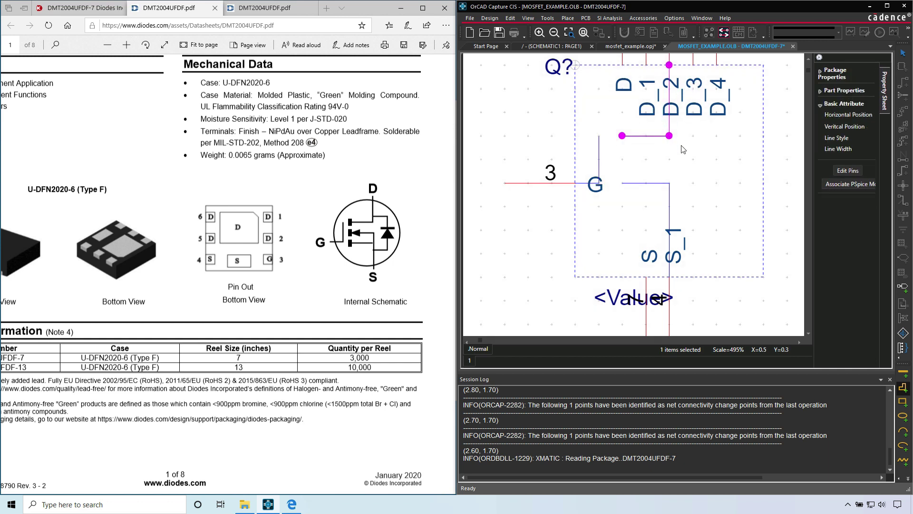
pyautogui.hotkey('ctrl', 'z')
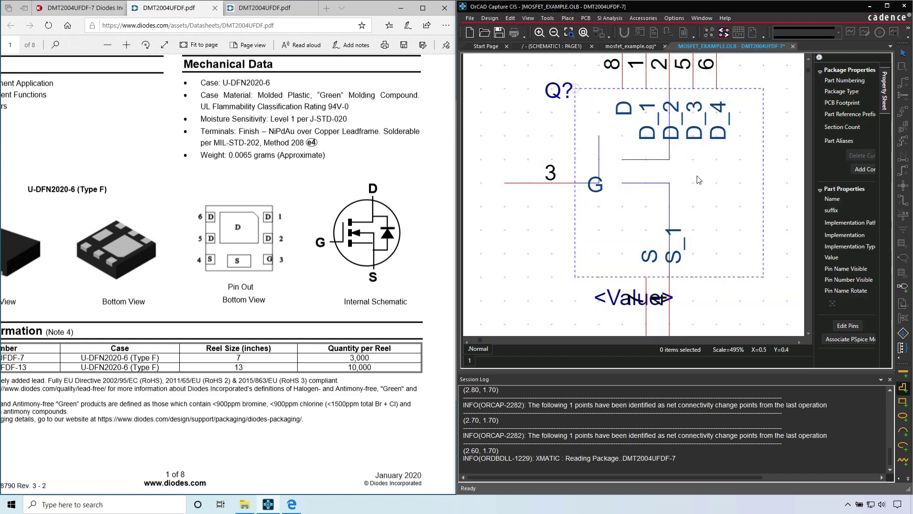
pyautogui.click(668, 161)
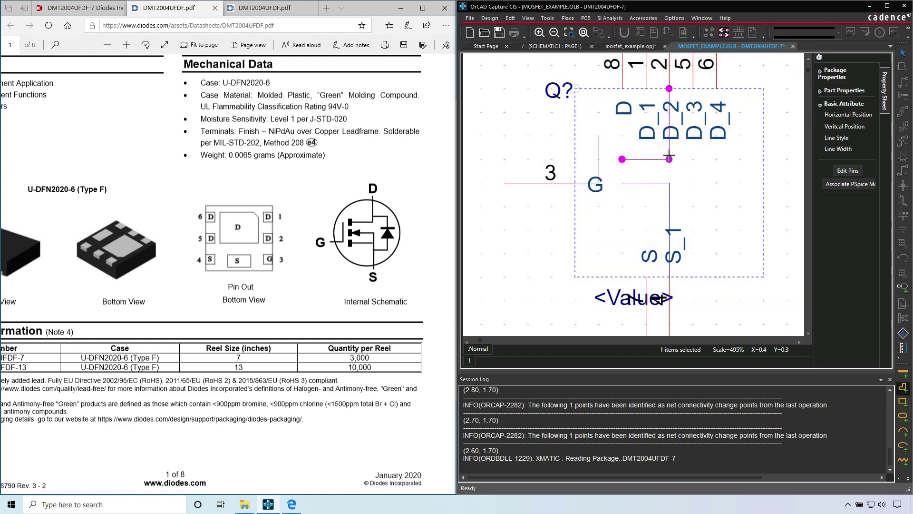
pyautogui.moveTo(669, 161); pyautogui.dragTo(668, 141)
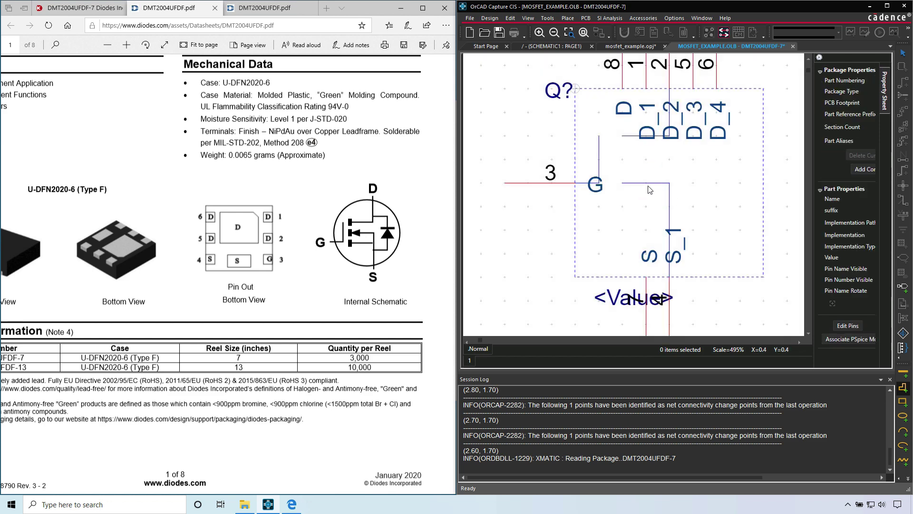
pyautogui.moveTo(672, 183); pyautogui.dragTo(670, 160)
# Step: Draw a short one-grid channel line beside the gate
pyautogui.hotkey('shift', 'l')
pyautogui.click(622, 182)
pyautogui.click(669, 183)
pyautogui.rightClick(700, 173)
pyautogui.click(706, 177)
pyautogui.click(723, 185)
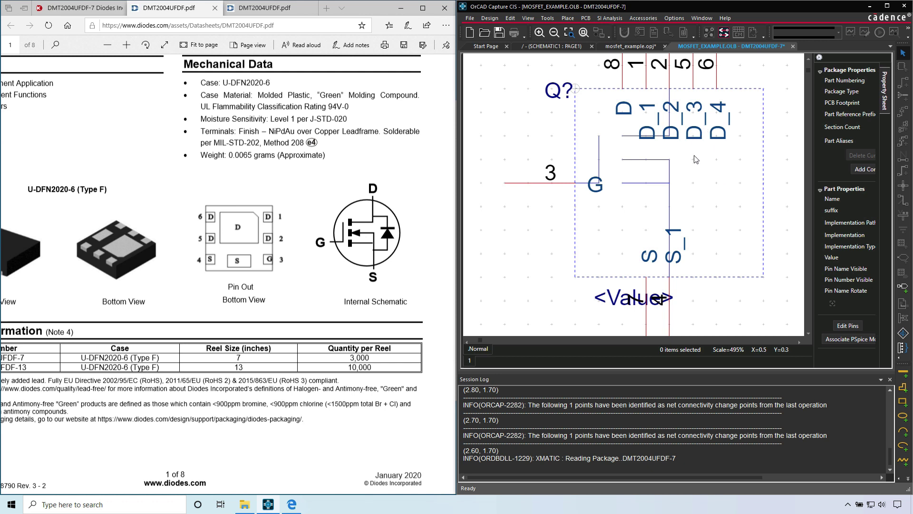
pyautogui.hotkey('shift', 'l')
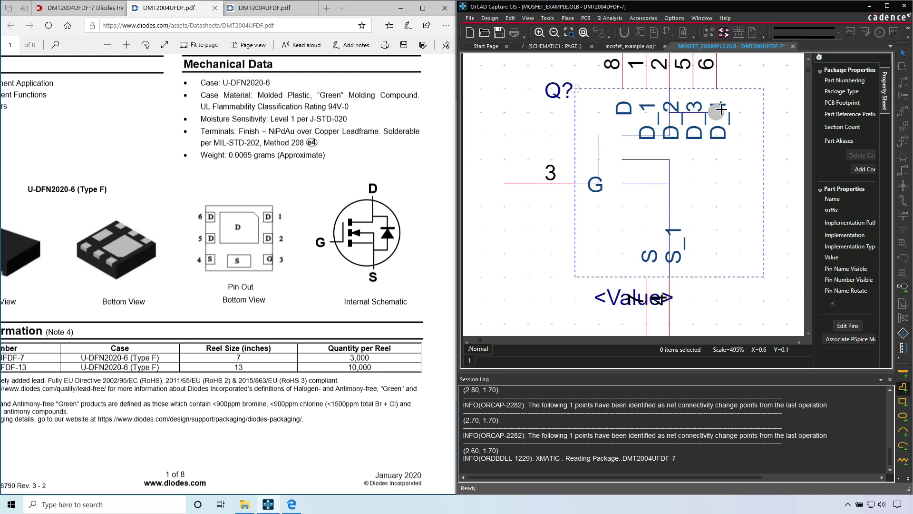
pyautogui.rightClick(716, 159)
pyautogui.click(729, 165)
pyautogui.click(693, 215)
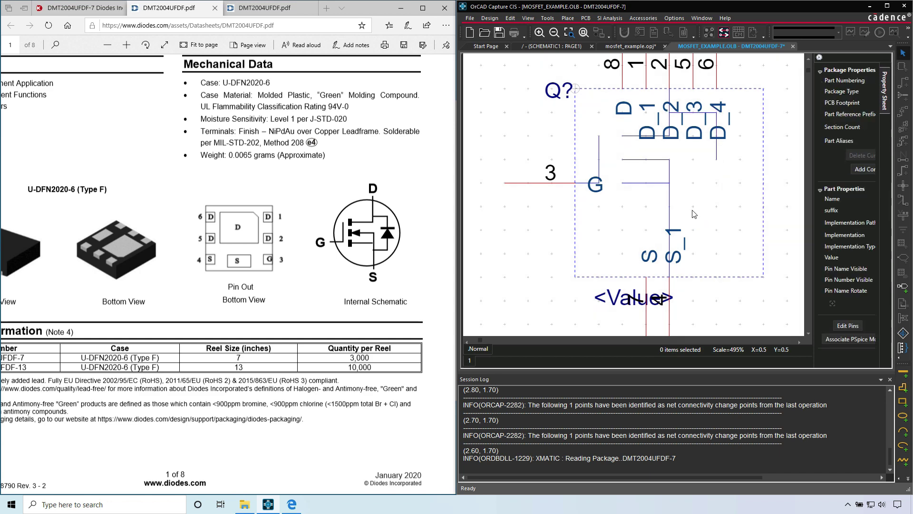
# Step: Draw a bent polyline from the source pin end rightward and up into the body
pyautogui.press('y')
pyautogui.click(670, 228)
pyautogui.click(716, 230)
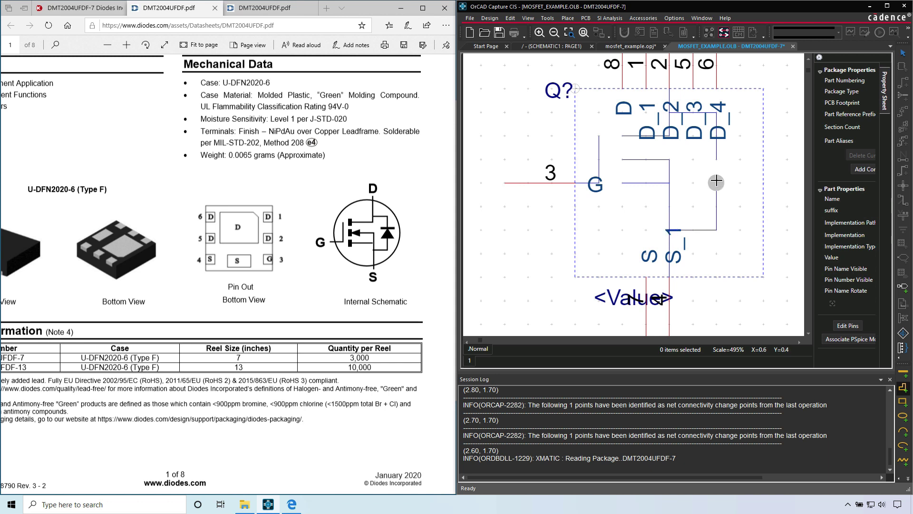
pyautogui.rightClick(718, 183)
pyautogui.click(727, 187)
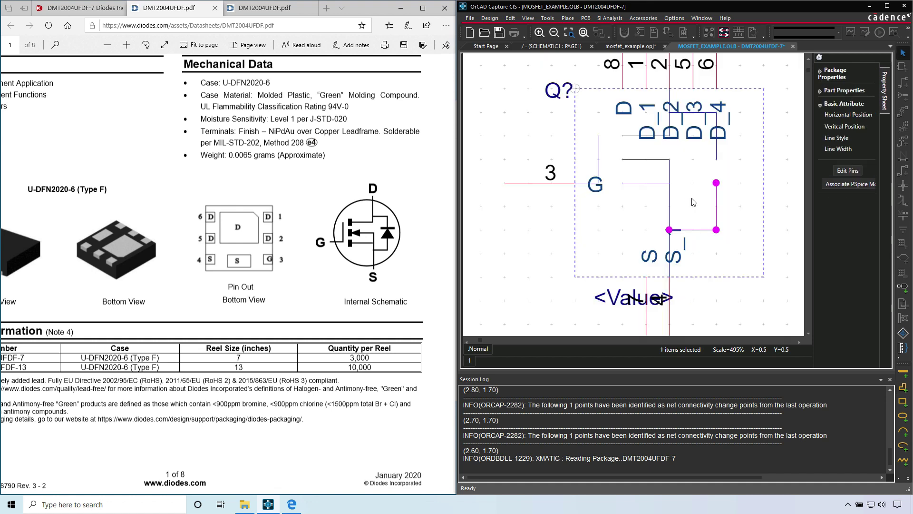
pyautogui.click(689, 189)
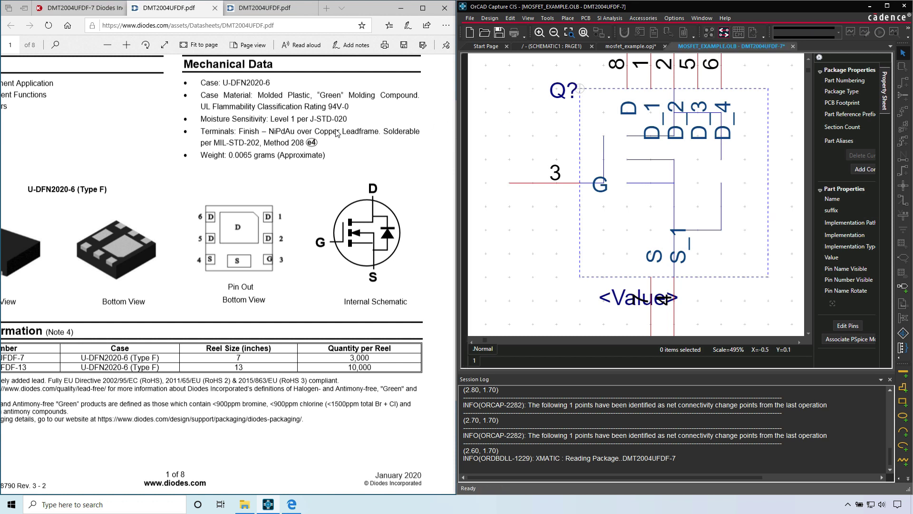
# Step: Narrow the editor beside the datasheet and hide the PCB toolbar
pyautogui.moveTo(453, 127); pyautogui.dragTo(379, 127)
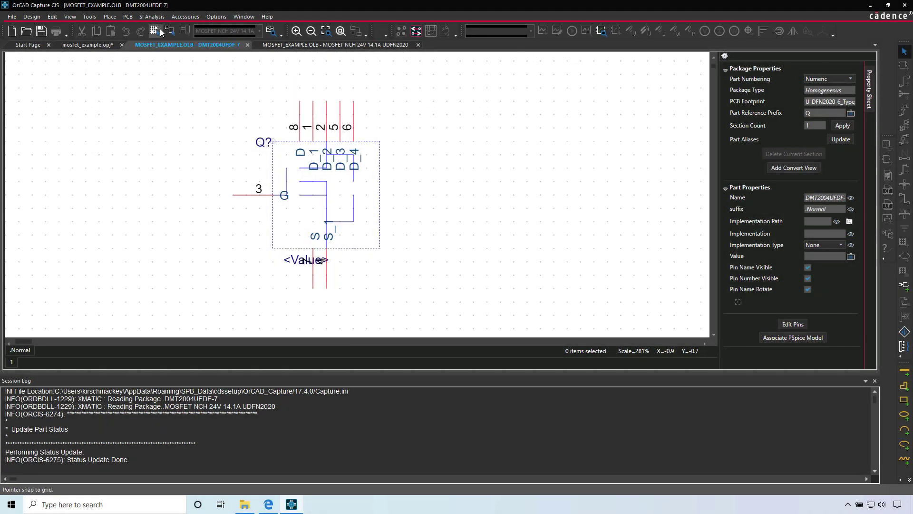
pyautogui.click(70, 17)
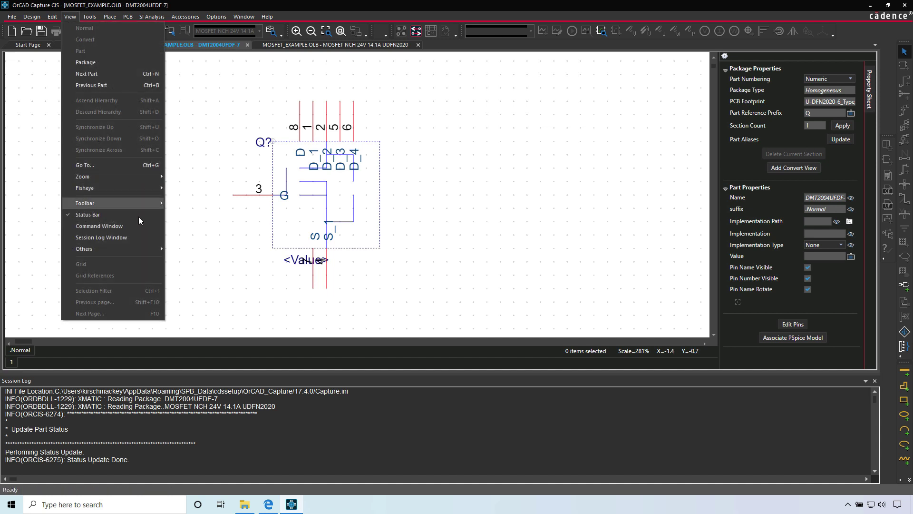
pyautogui.moveTo(140, 199)
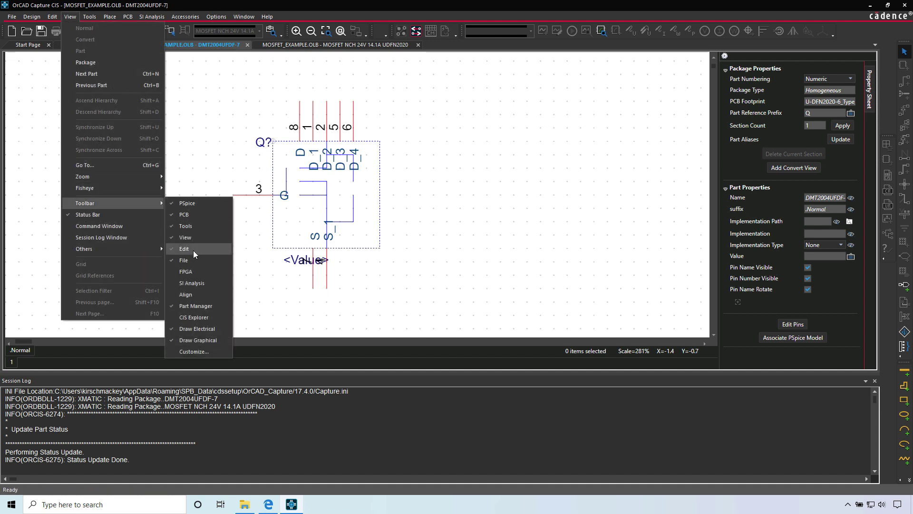
pyautogui.click(191, 215)
pyautogui.click(71, 17)
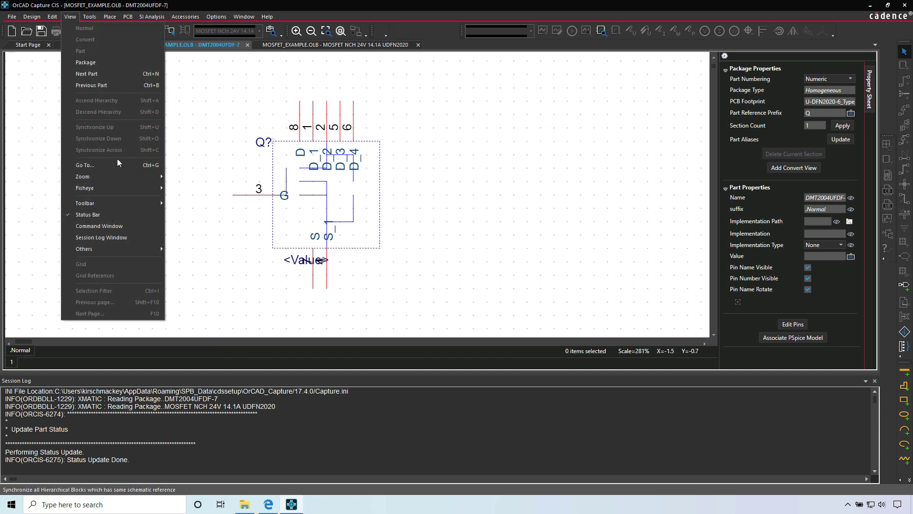
pyautogui.moveTo(125, 207)
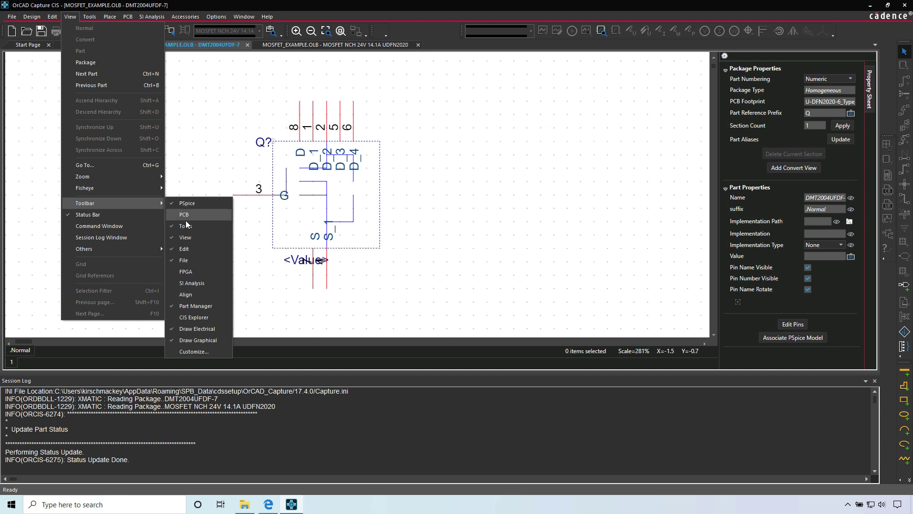
pyautogui.click(212, 132)
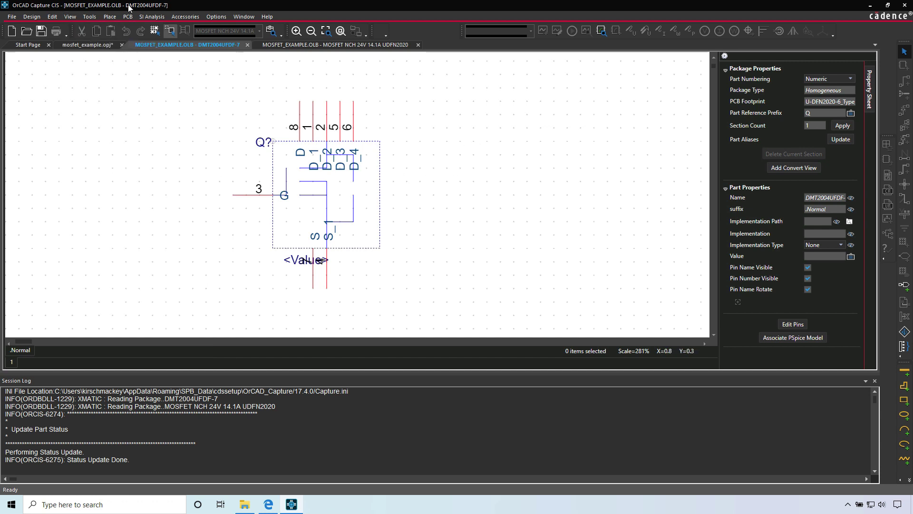
# Step: Turn off Snap to Grid and restore the side-by-side layout with the datasheet
pyautogui.click(156, 29)
pyautogui.click(352, 194)
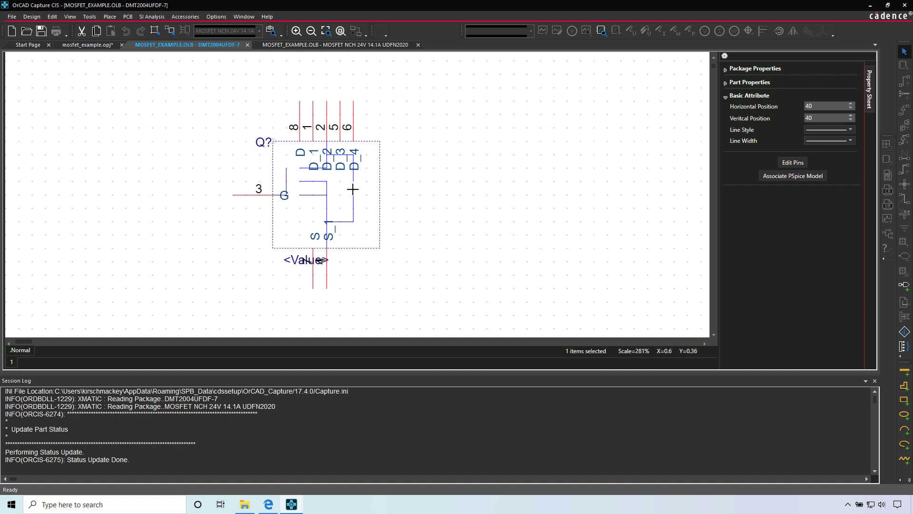
pyautogui.click(408, 152)
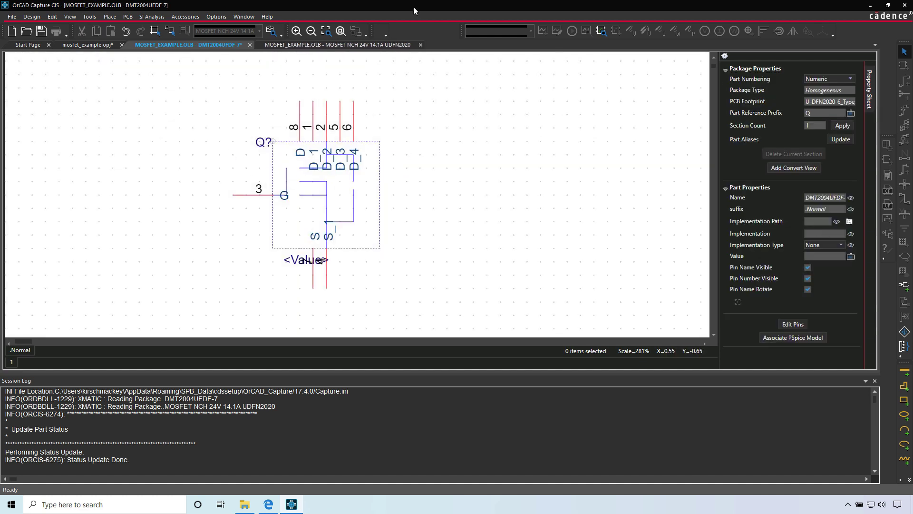
pyautogui.moveTo(413, 7); pyautogui.dragTo(912, 86)
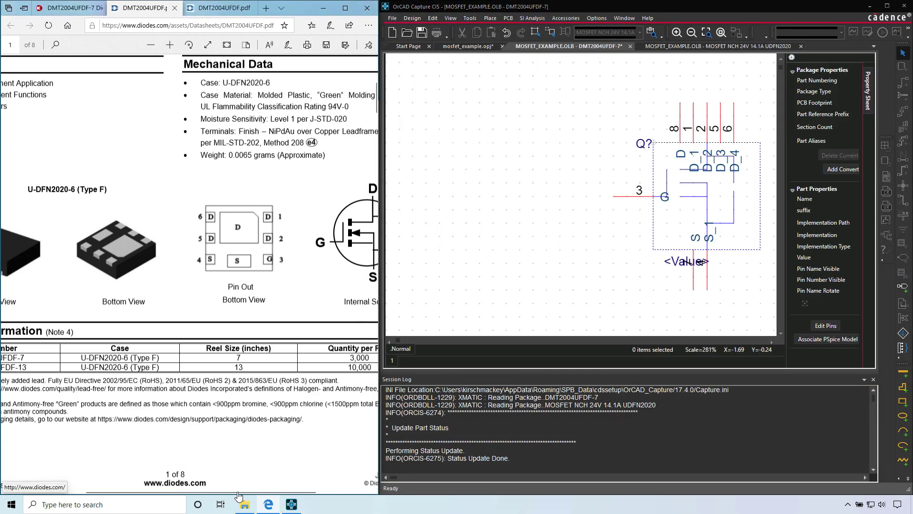
# Step: Bring the datasheet's internal schematic into view beside the symbol editor and open the Place menu
pyautogui.moveTo(274, 492); pyautogui.dragTo(323, 492)
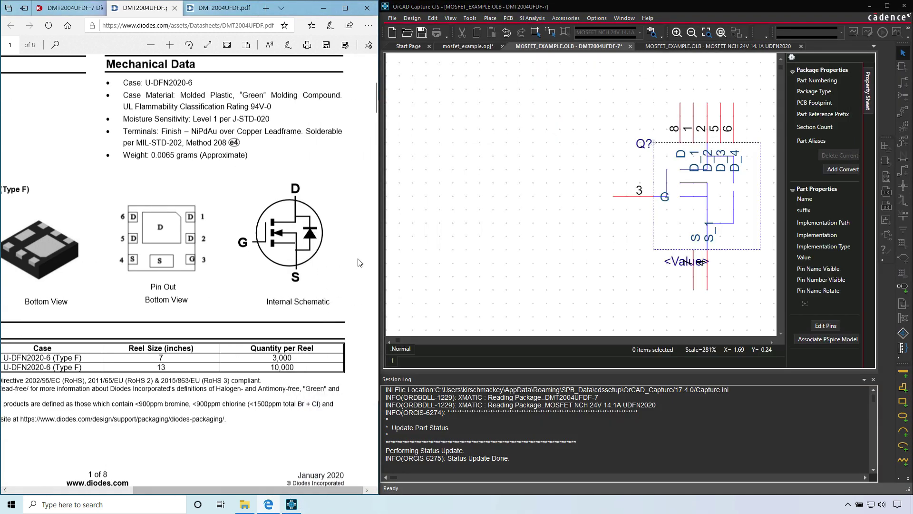
pyautogui.click(493, 189)
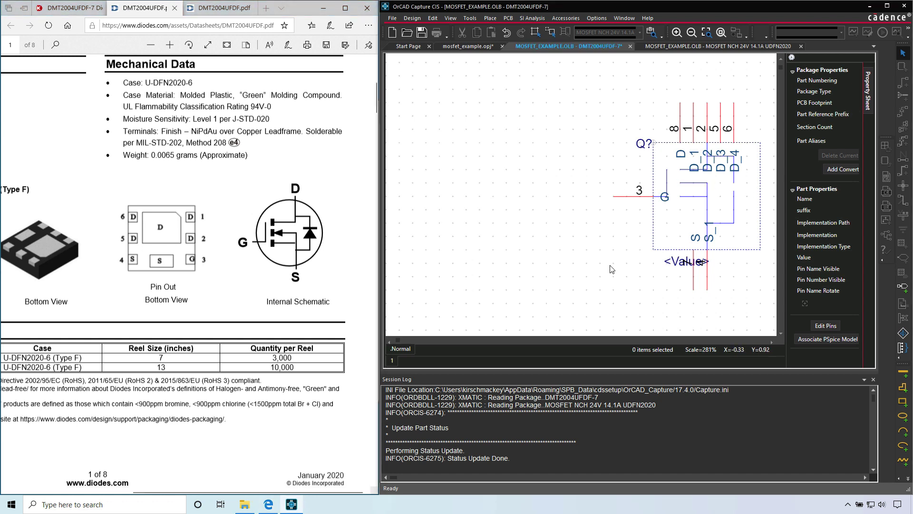
pyautogui.hscroll(5, 625, 286)
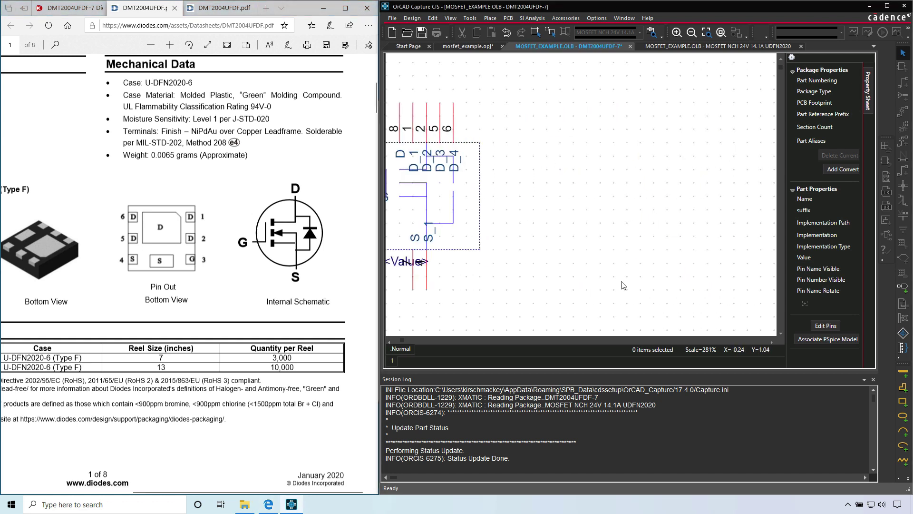
pyautogui.hscroll(-5, 623, 286)
pyautogui.hscroll(3, 623, 285)
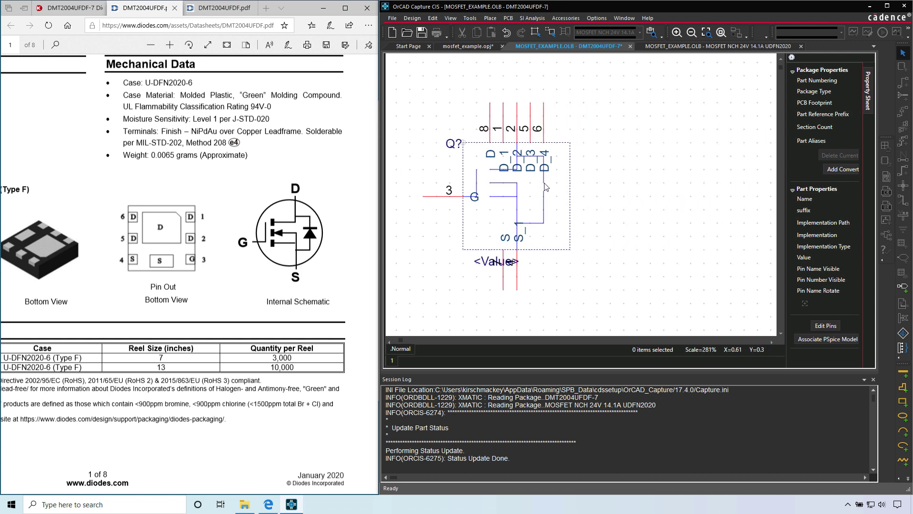
pyautogui.click(543, 180)
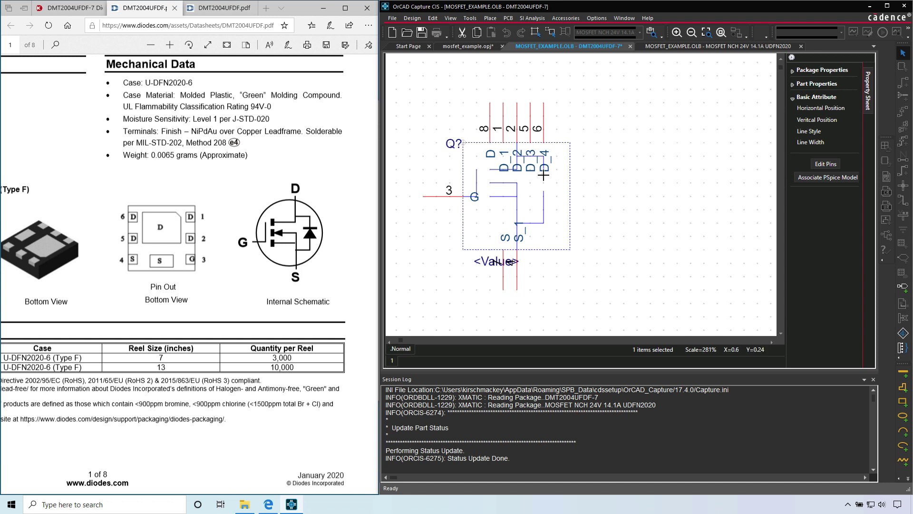
pyautogui.click(611, 138)
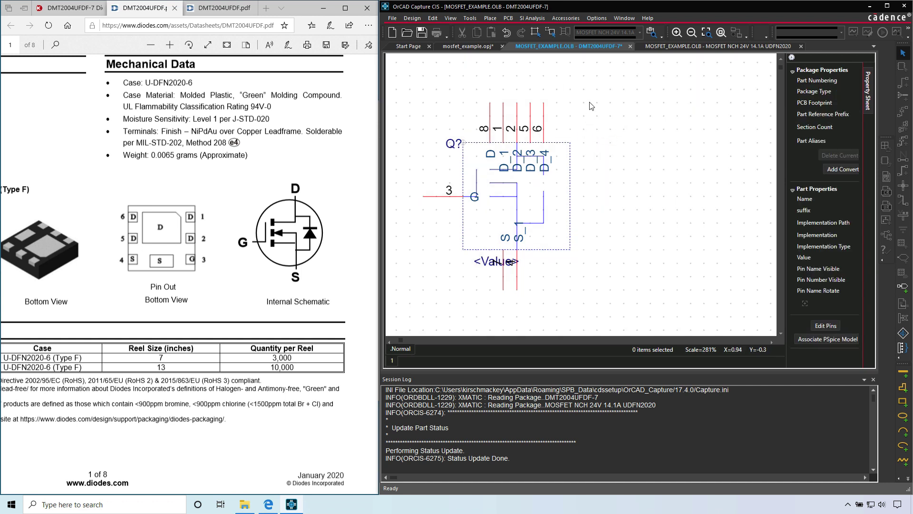
pyautogui.click(490, 18)
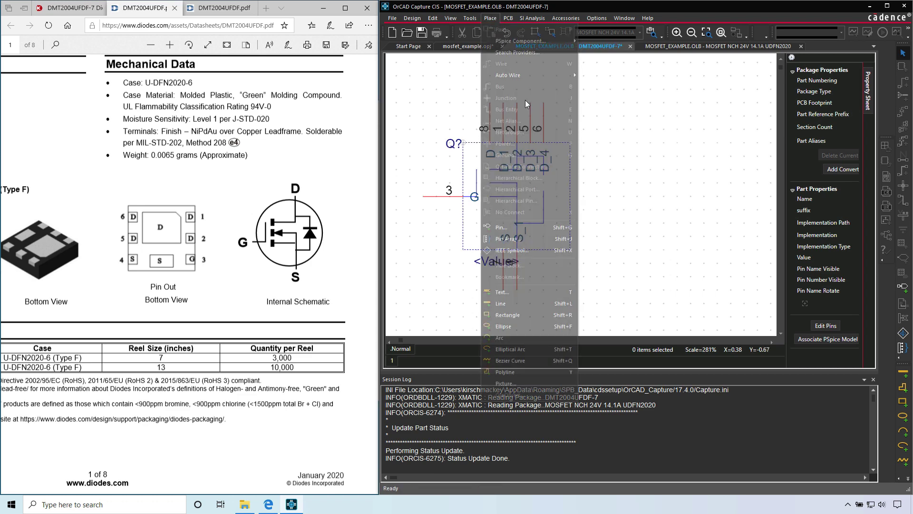
# Step: Draw a first polyline diode triangle starting at the D4 pin
pyautogui.click(520, 372)
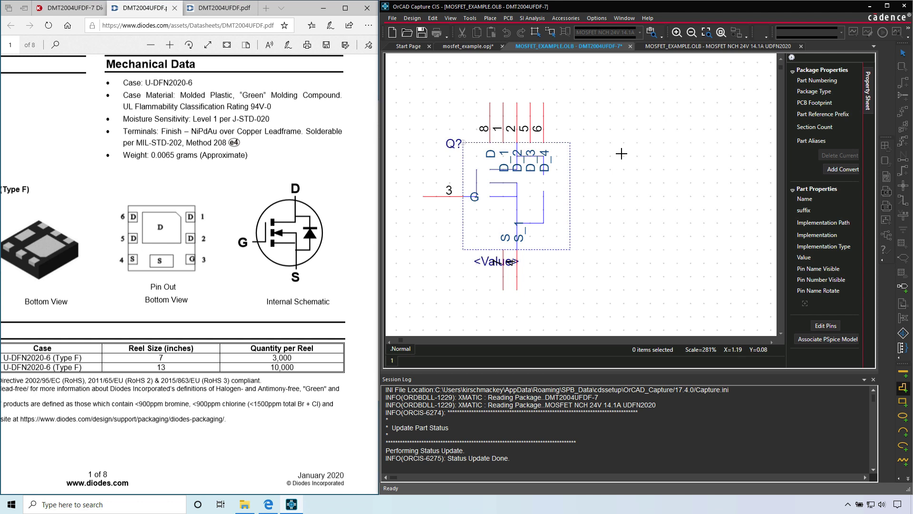
pyautogui.click(544, 173)
pyautogui.click(552, 189)
pyautogui.keyDown('ctrl'); pyautogui.scroll(6, 551, 175); pyautogui.keyUp('ctrl')
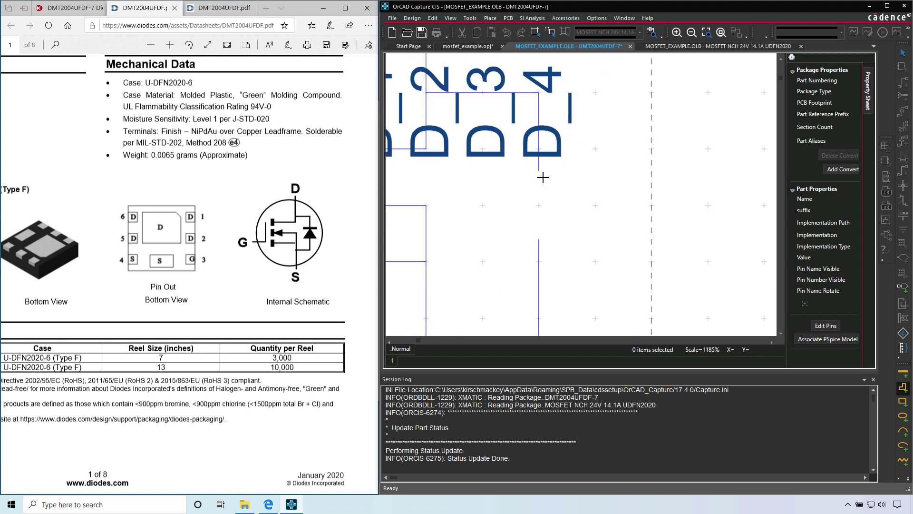
pyautogui.keyDown('ctrl'); pyautogui.scroll(1, 543, 176); pyautogui.keyUp('ctrl')
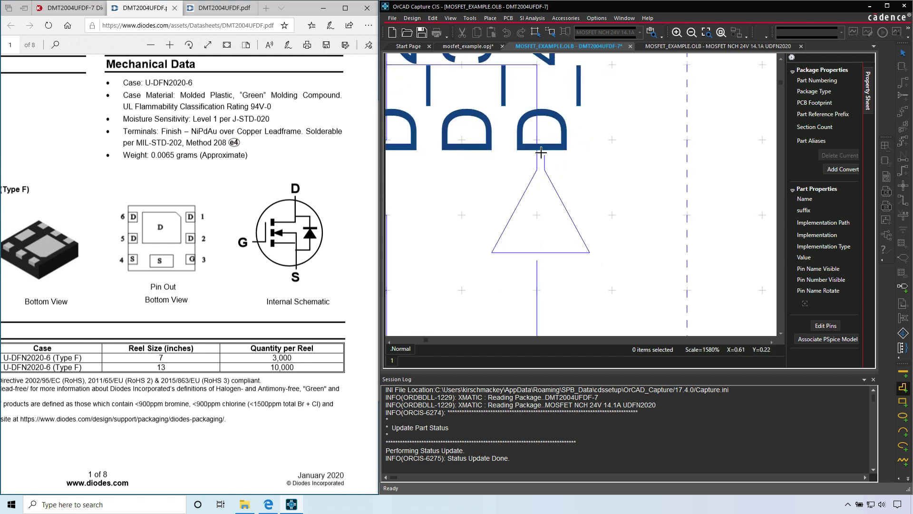
pyautogui.rightClick(592, 180)
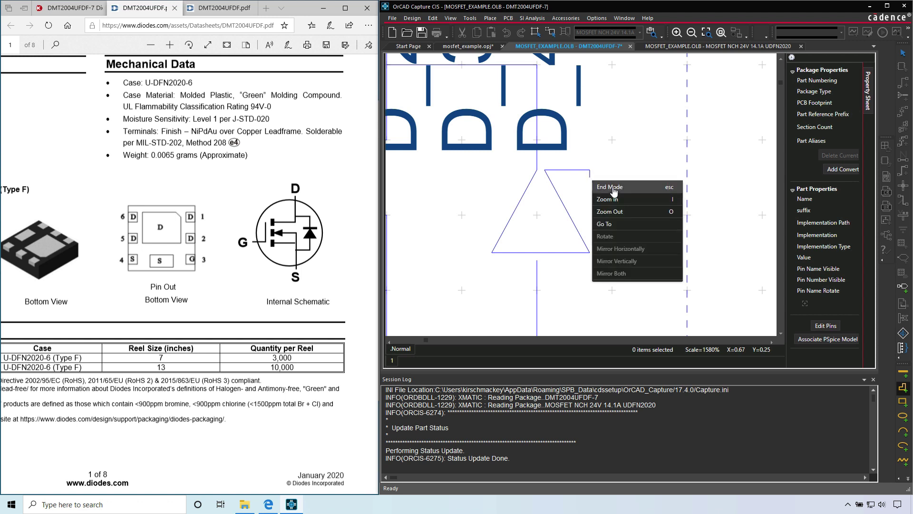
pyautogui.click(612, 188)
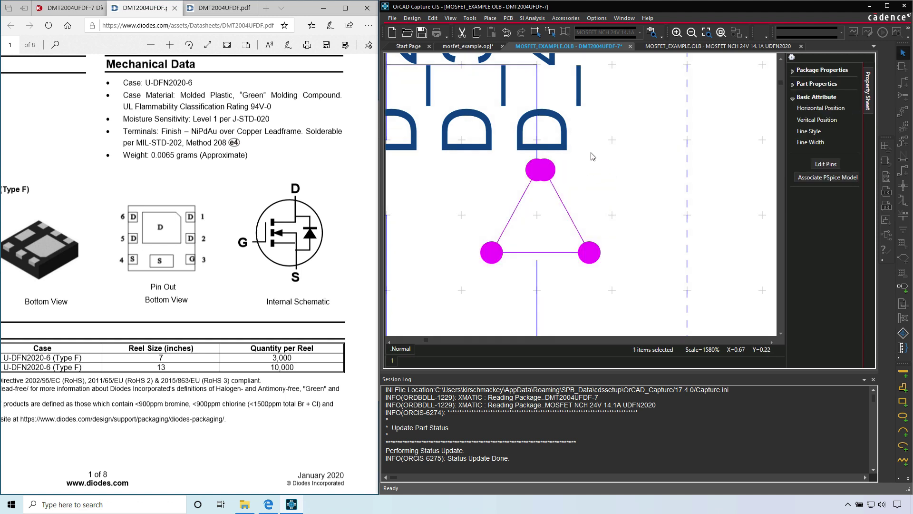
# Step: Delete the old triangle and redraw it as a closed polyline outline pointing up
pyautogui.press('Delete')
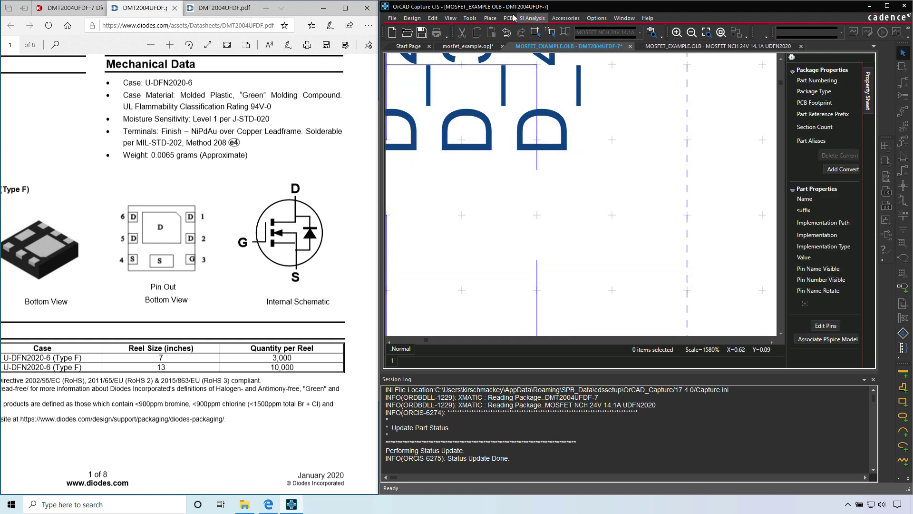
pyautogui.press('y')
pyautogui.click(536, 169)
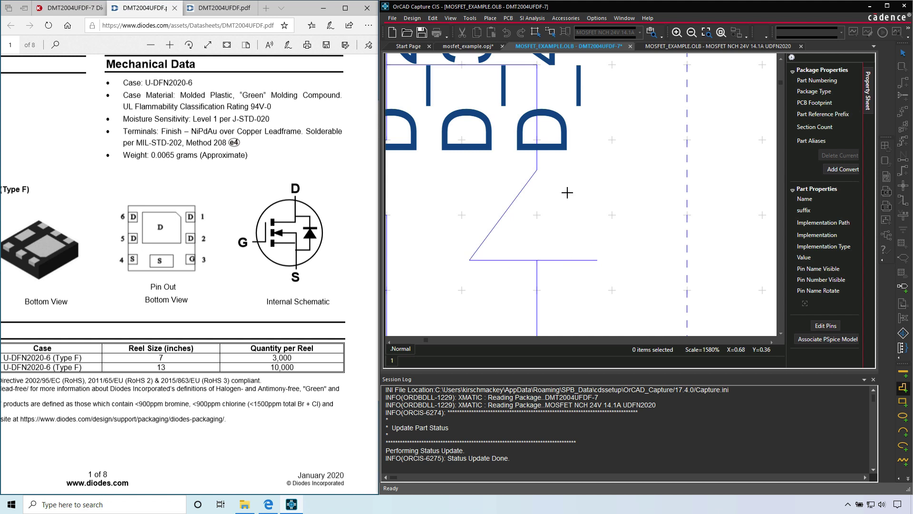
pyautogui.click(537, 168)
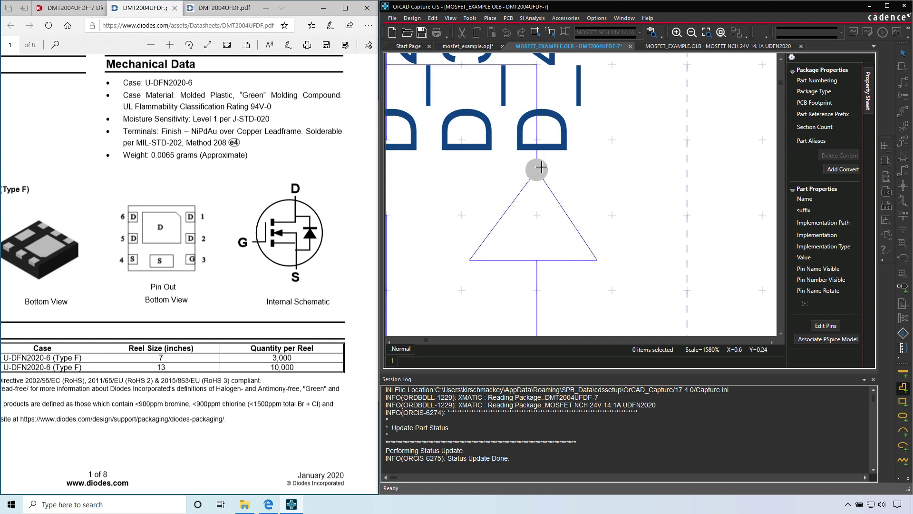
pyautogui.rightClick(593, 162)
pyautogui.click(605, 166)
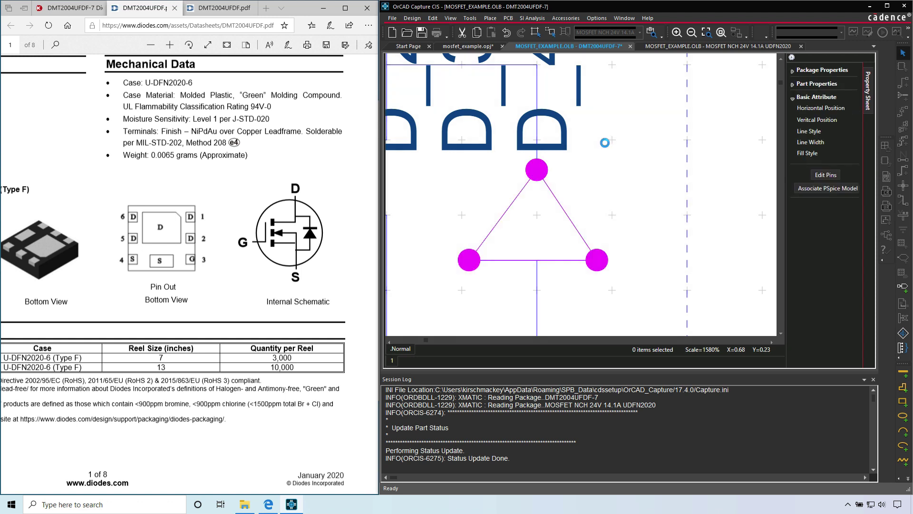
pyautogui.click(465, 189)
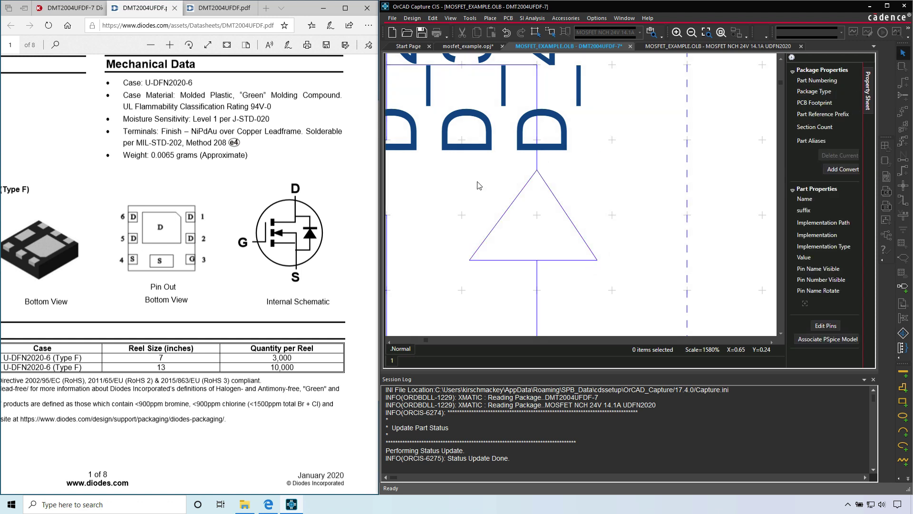
# Step: Draw a horizontal line bar across the diode triangle's tip
pyautogui.press('l')
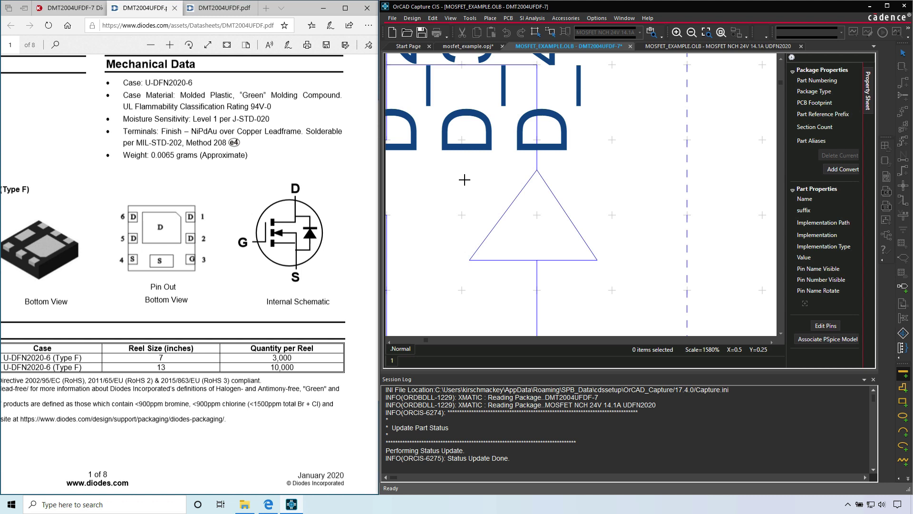
pyautogui.click(499, 170)
pyautogui.click(574, 169)
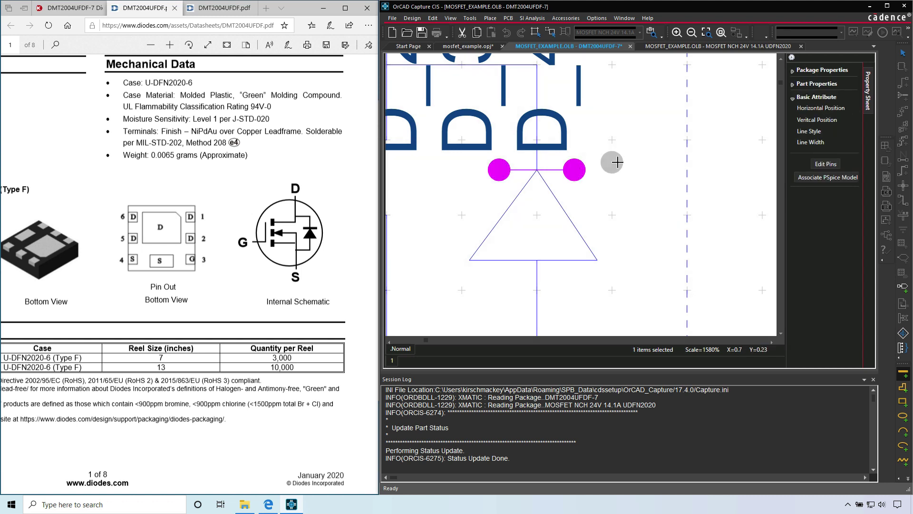
pyautogui.click(390, 342)
pyautogui.click(389, 341)
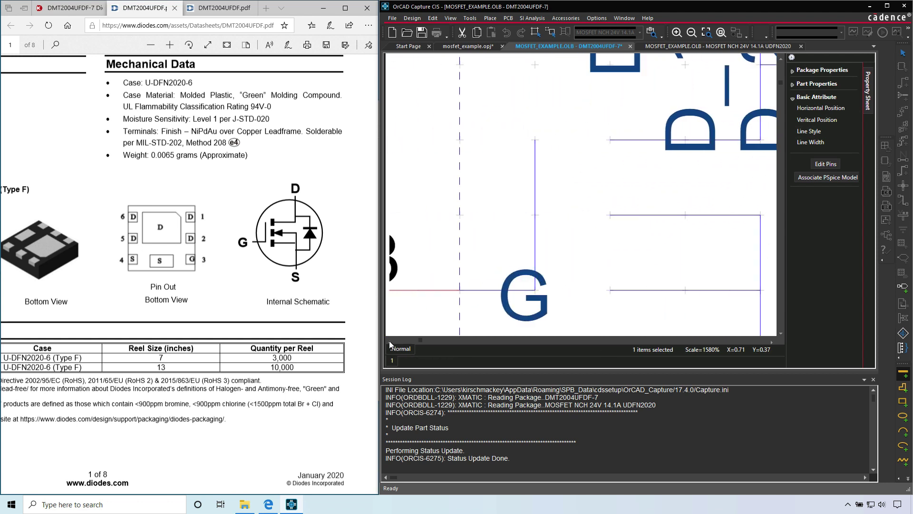
# Step: Draw a short vertical channel line beside the gate lead, undoing a stray edit
pyautogui.click(617, 118)
pyautogui.click(616, 155)
pyautogui.click(617, 207)
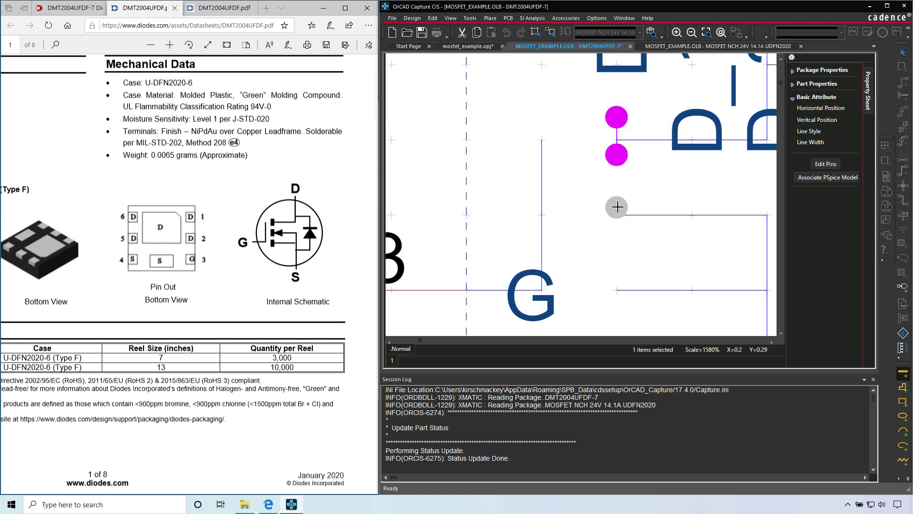
pyautogui.rightClick(617, 232)
pyautogui.click(630, 240)
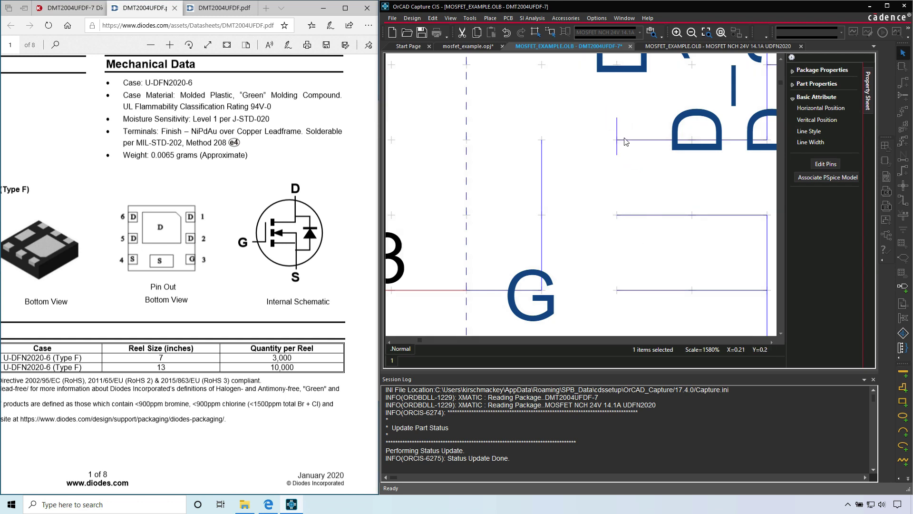
pyautogui.click(617, 123)
pyautogui.hotkey('ctrl', 'z')
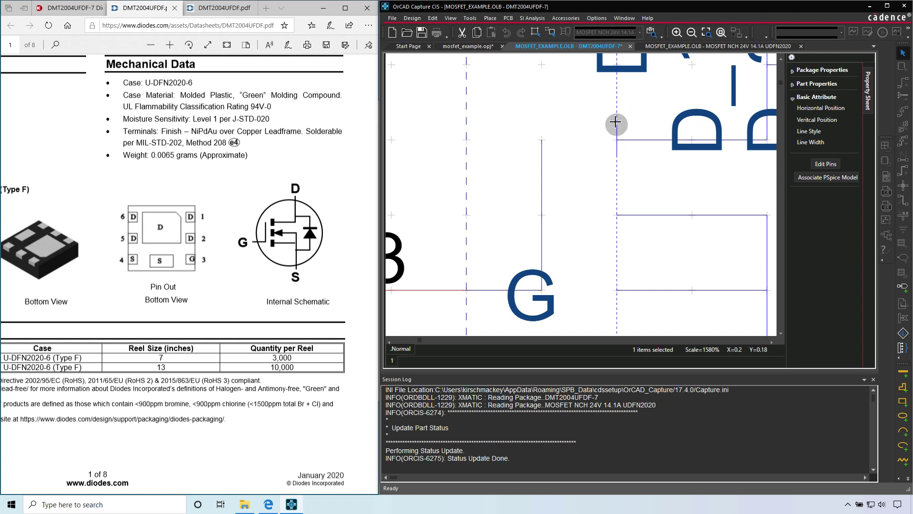
pyautogui.click(619, 135)
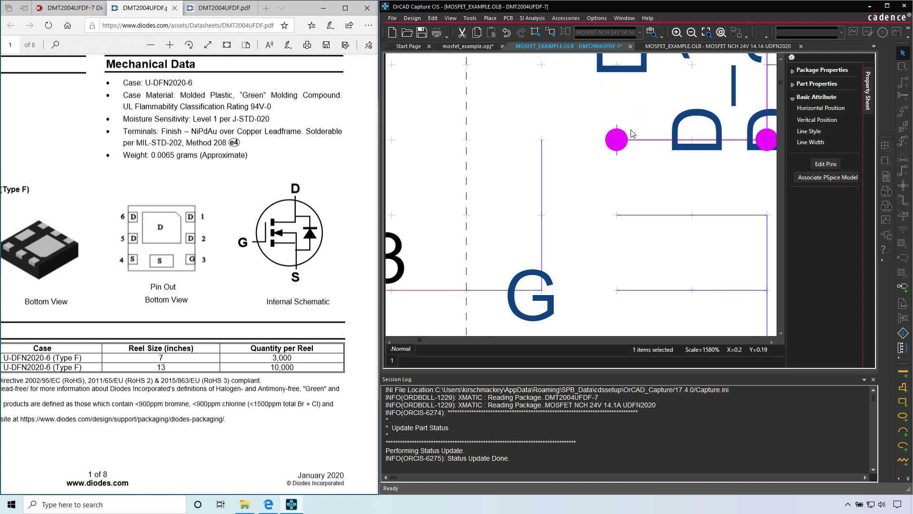
# Step: Give the short vertical channel line the thickest line width
pyautogui.click(616, 125)
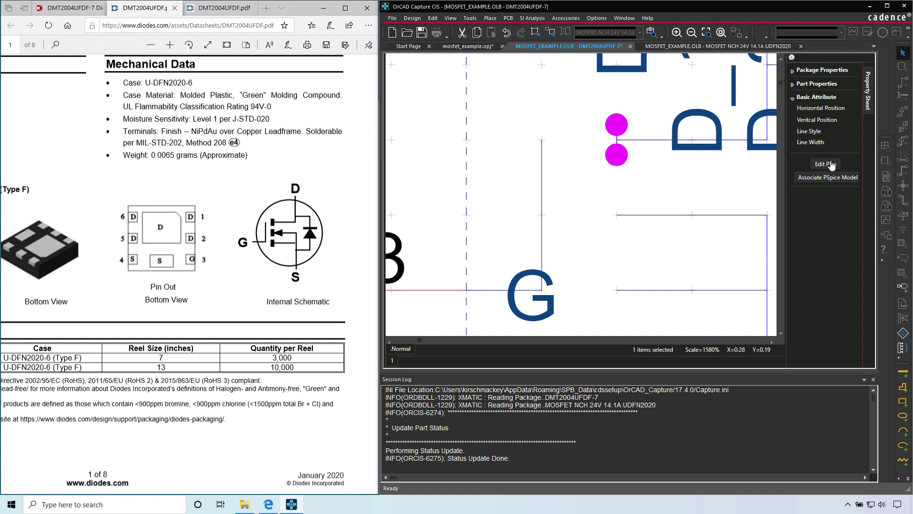
pyautogui.moveTo(786, 132); pyautogui.dragTo(702, 132)
pyautogui.click(821, 142)
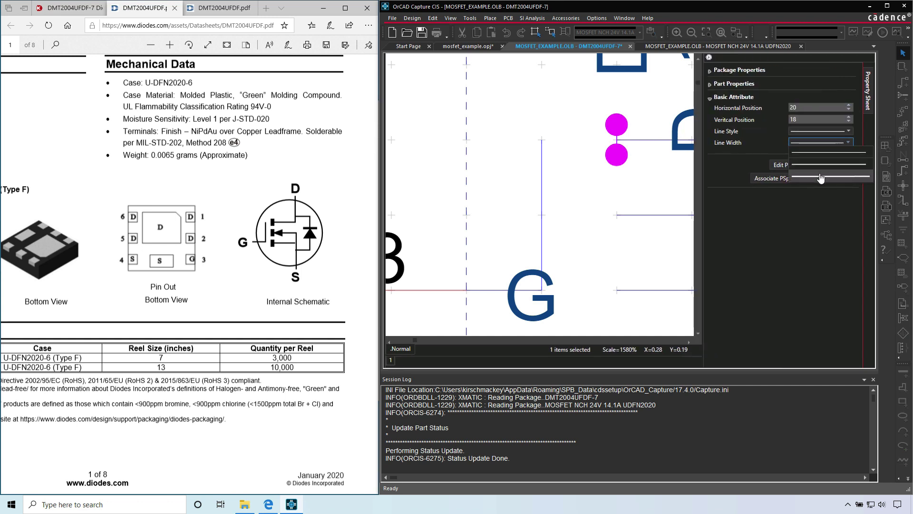
pyautogui.click(820, 177)
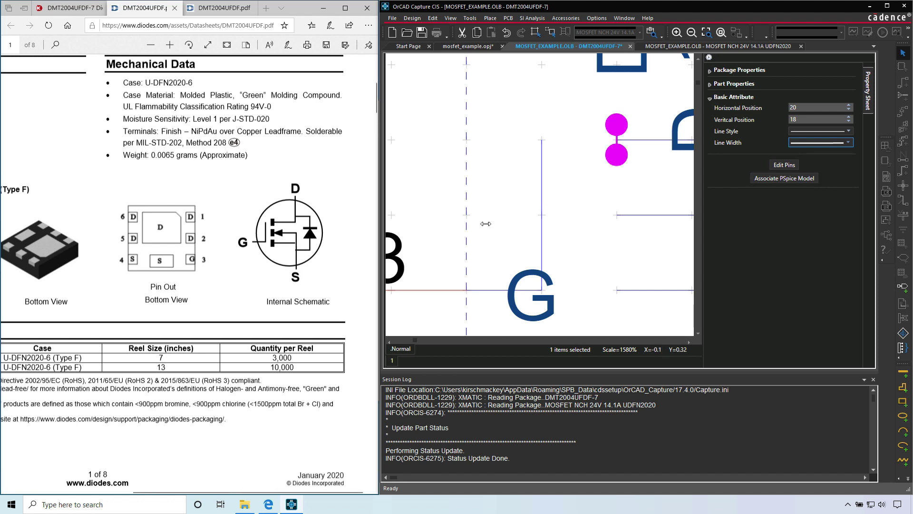
pyautogui.click(623, 143)
# Step: Paste two copies of the thick line in a column beside the gate
pyautogui.click(619, 134)
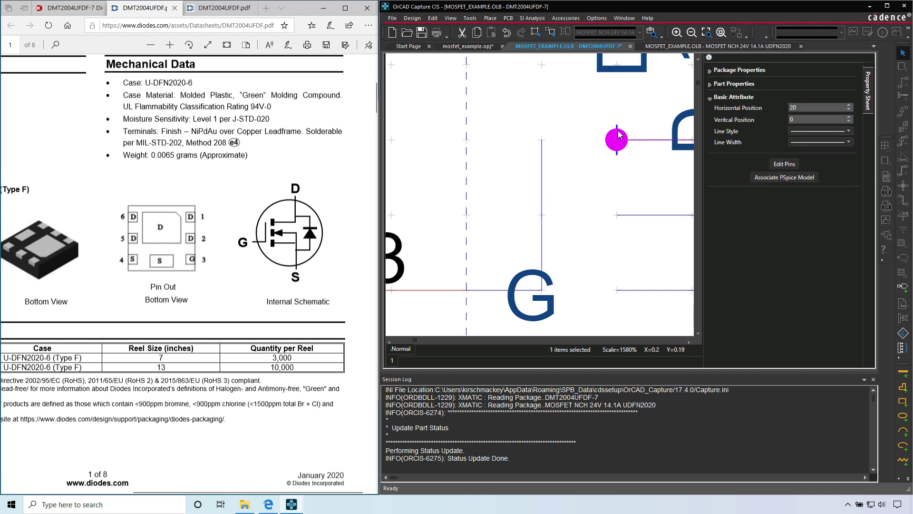
pyautogui.click(619, 129)
pyautogui.click(619, 126)
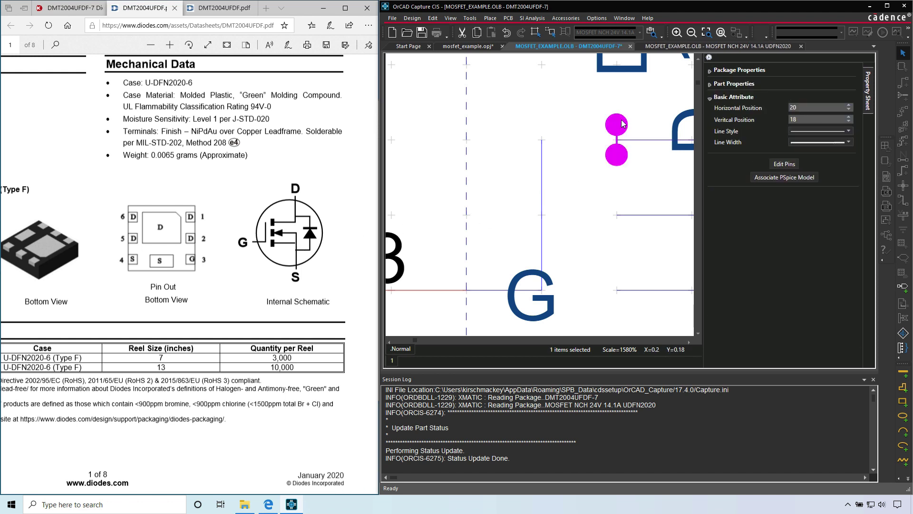
pyautogui.click(566, 140)
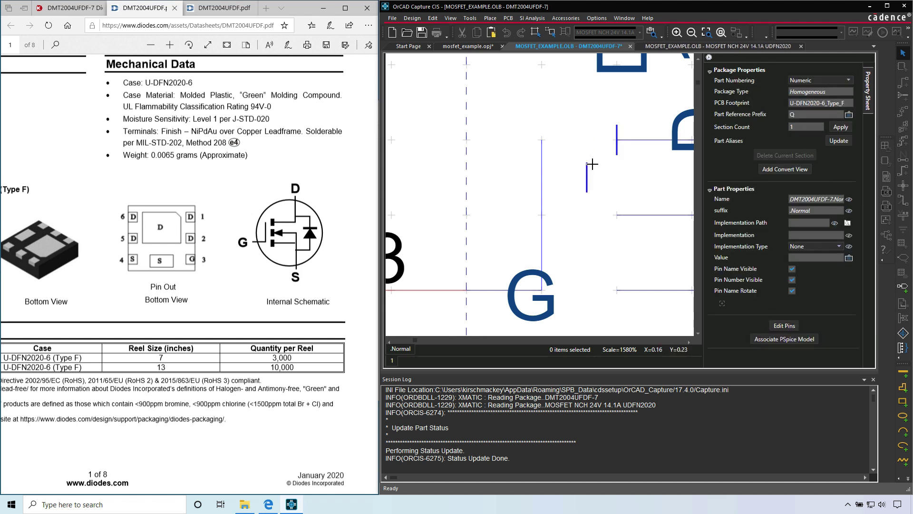
pyautogui.click(616, 196)
pyautogui.hotkey('ctrl', 'v')
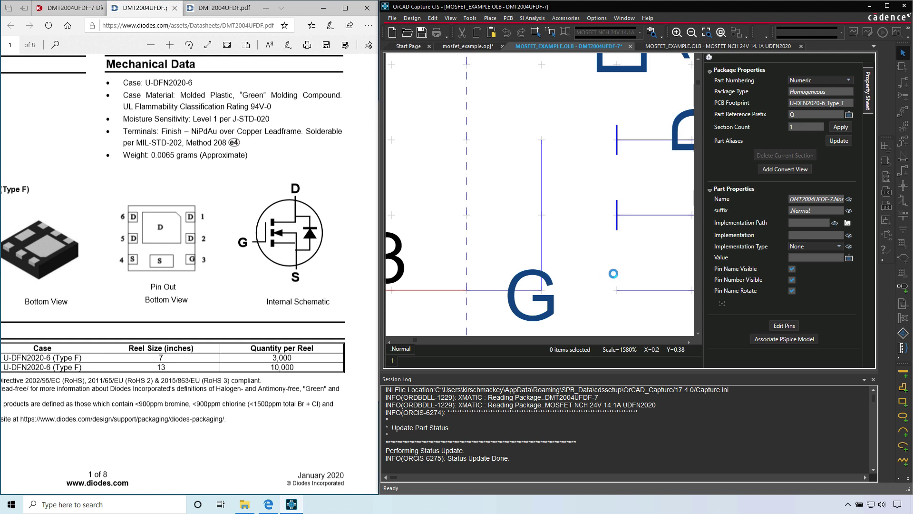
pyautogui.click(617, 274)
pyautogui.click(580, 304)
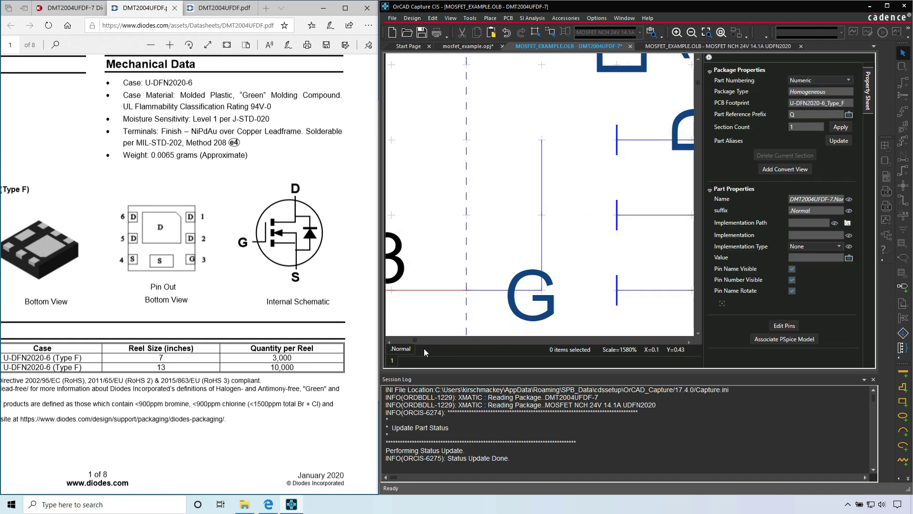
pyautogui.click(689, 342)
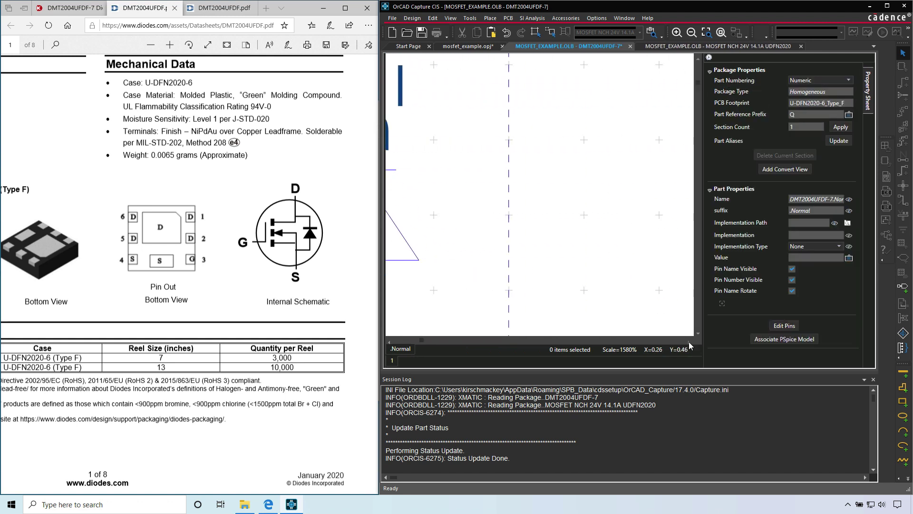
# Step: Delete the thin tip bar and move a thick segment, rotated horizontal, onto the diode tip
pyautogui.click(389, 339)
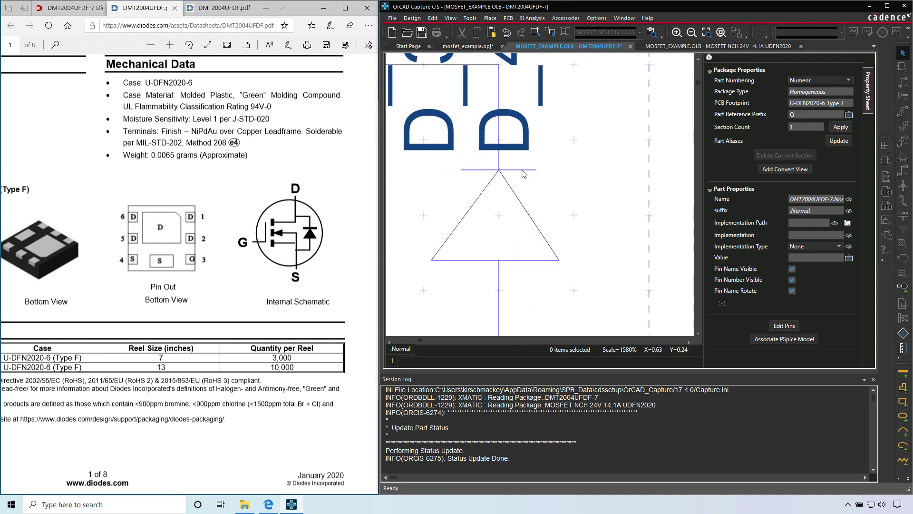
pyautogui.click(523, 170)
pyautogui.press('Delete')
pyautogui.moveTo(477, 161); pyautogui.dragTo(499, 171)
pyautogui.press('r')
# Step: Shorten the cathode bar's left end to fit the triangle, then zoom out
pyautogui.click(475, 170)
pyautogui.click(472, 169)
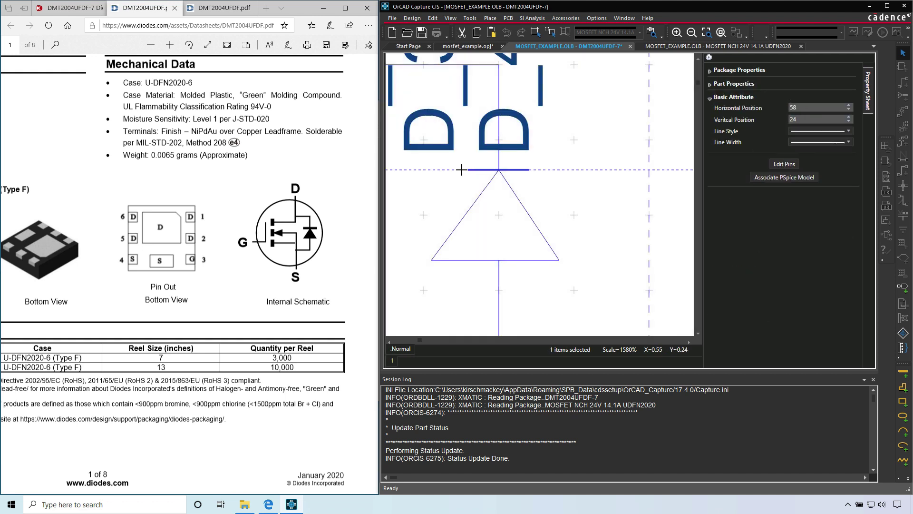
pyautogui.click(578, 132)
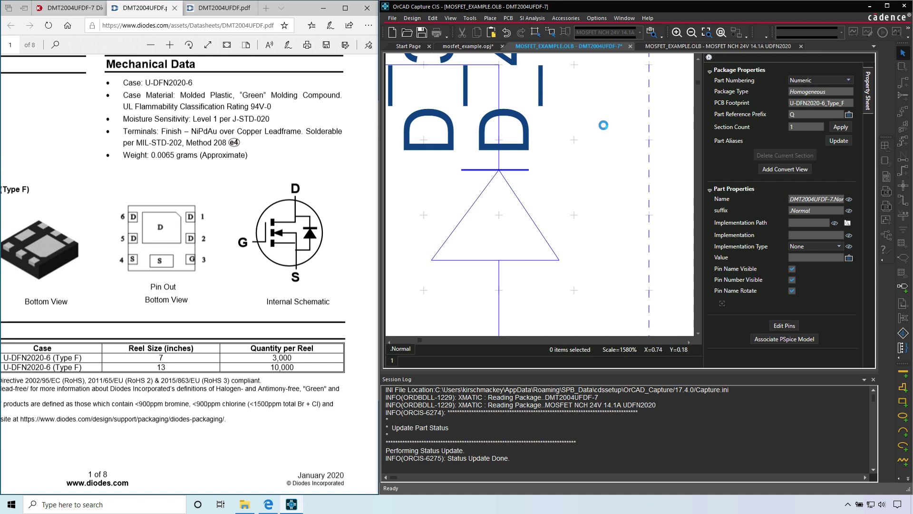
pyautogui.click(528, 171)
pyautogui.moveTo(461, 170); pyautogui.dragTo(469, 170)
pyautogui.click(448, 187)
pyautogui.keyDown('ctrl'); pyautogui.scroll(-5, 451, 191); pyautogui.keyUp('ctrl')
pyautogui.keyDown('ctrl'); pyautogui.scroll(-1, 513, 214); pyautogui.keyUp('ctrl')
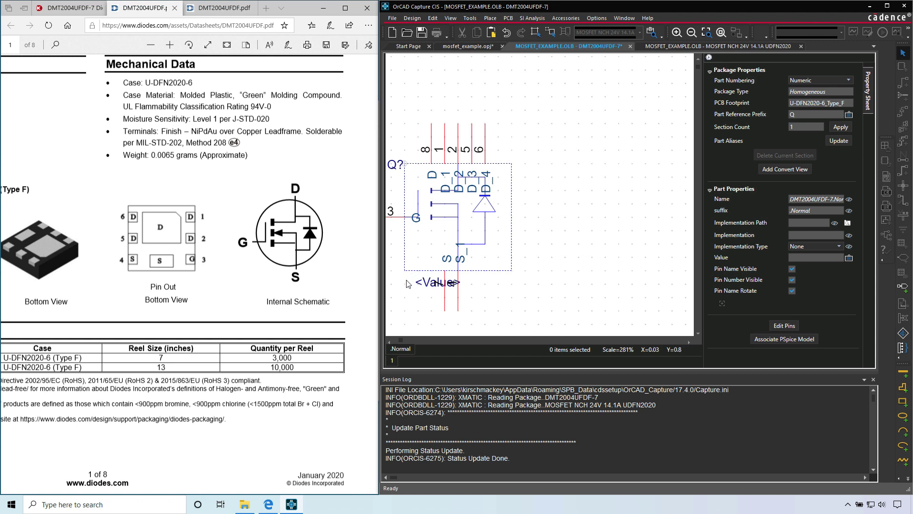
# Step: Set the value to 'NMOS 24V 14.1A' with Do Not Display, and turn off Pin Name Visible
pyautogui.click(426, 283)
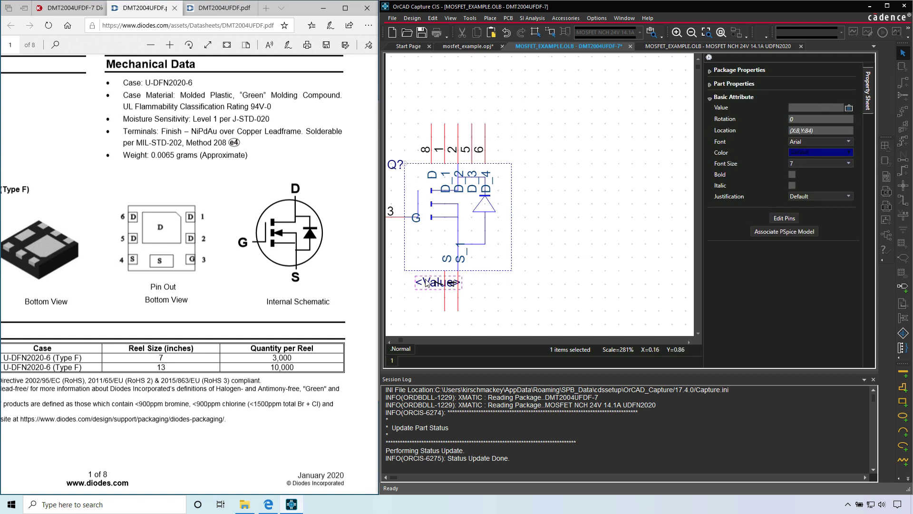
pyautogui.click(807, 107)
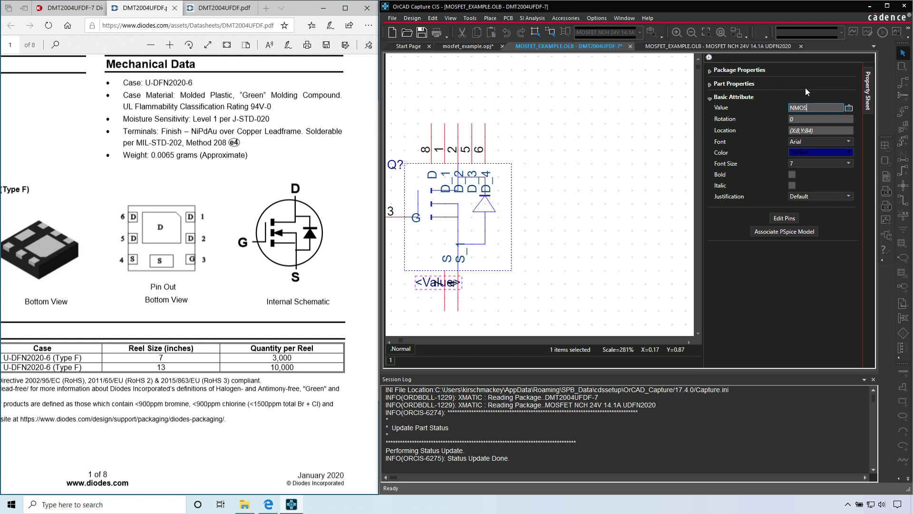
pyautogui.write('NMOS 24V 14.1A')
pyautogui.press('Return')
pyautogui.click(848, 108)
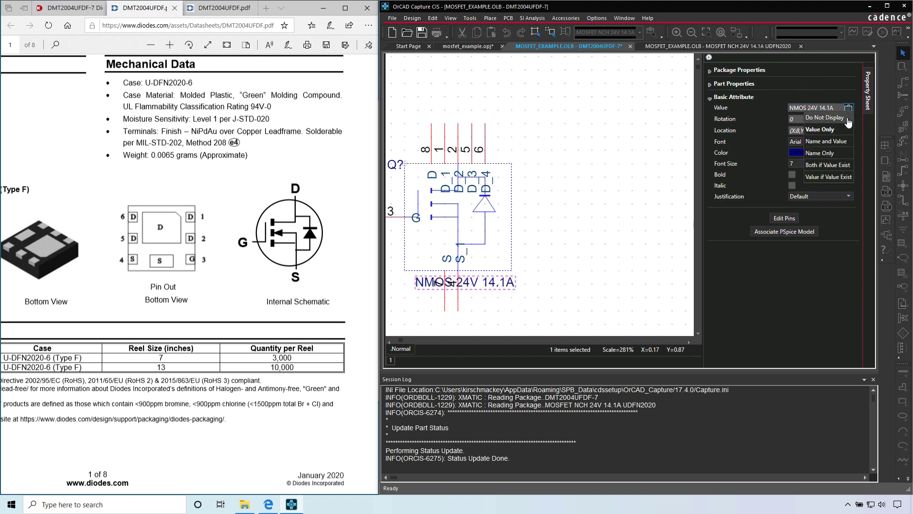
pyautogui.click(827, 125)
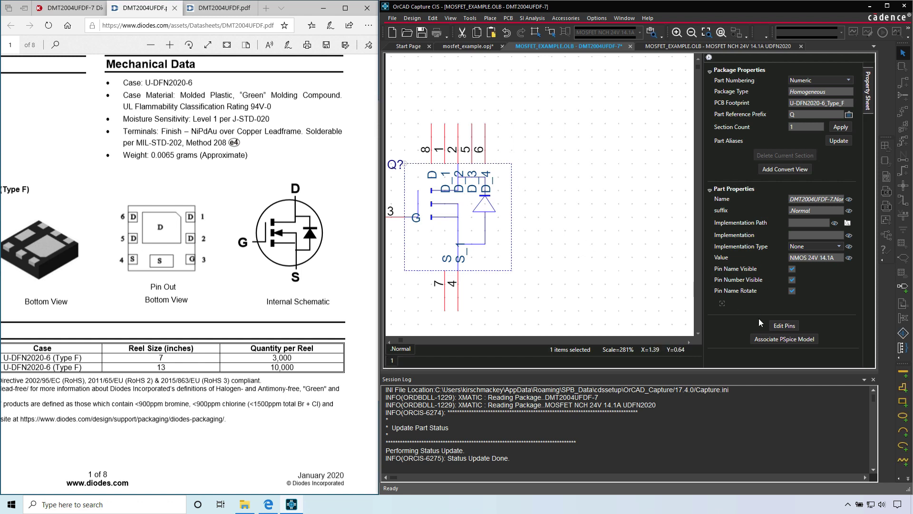
pyautogui.click(792, 268)
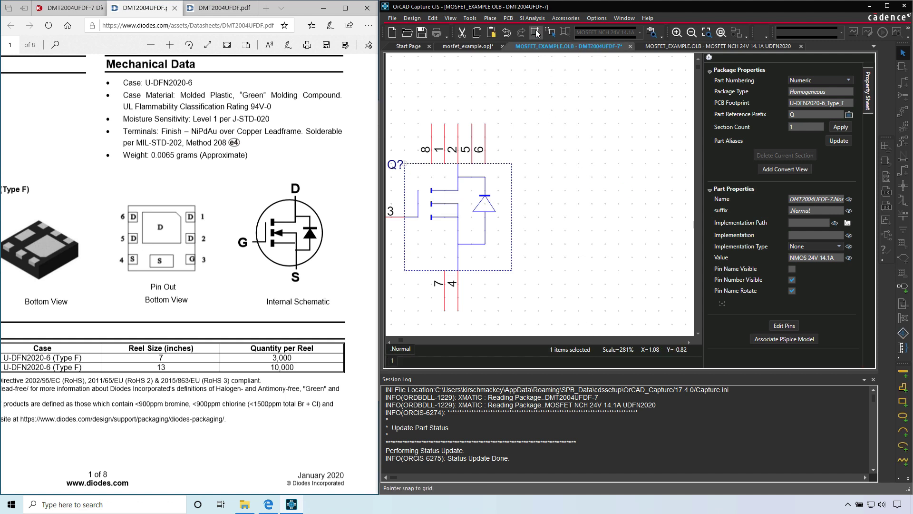
pyautogui.click(546, 92)
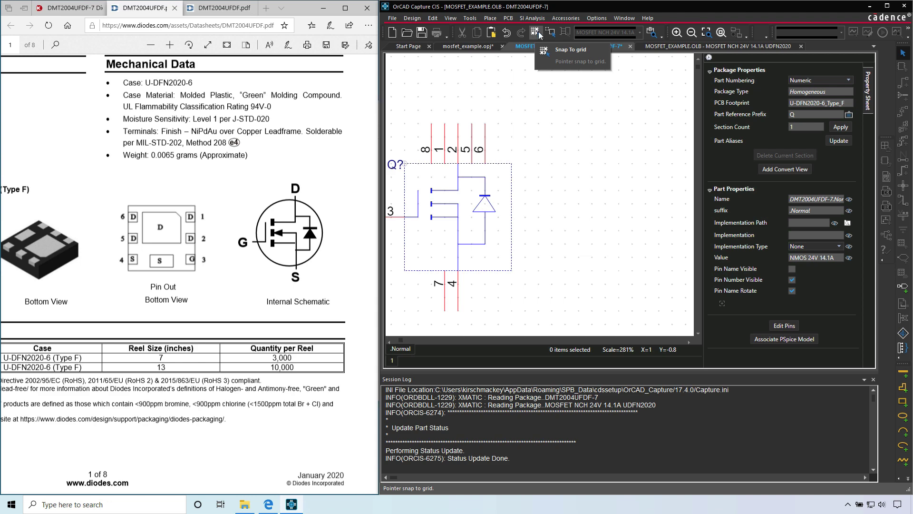
# Step: Draw an ellipse over the MOSFET body and widen both sides into an enclosing circle
pyautogui.click(491, 18)
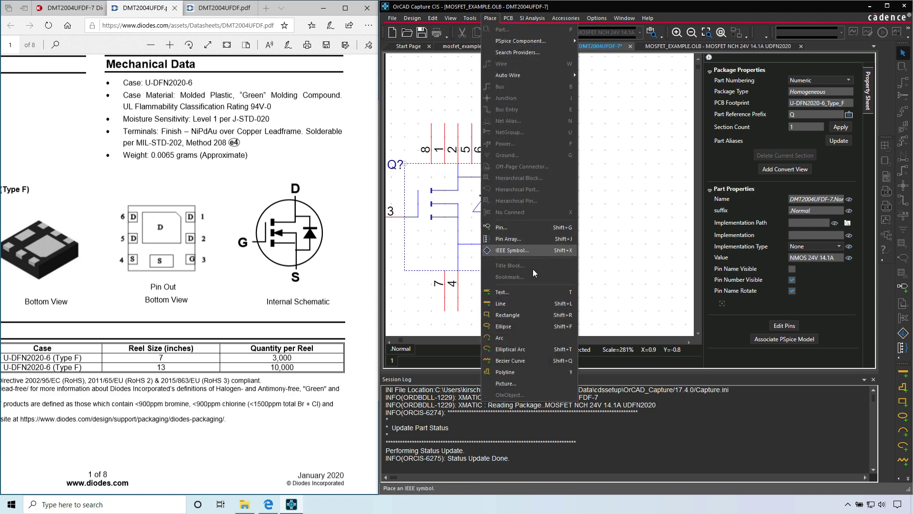
pyautogui.click(515, 324)
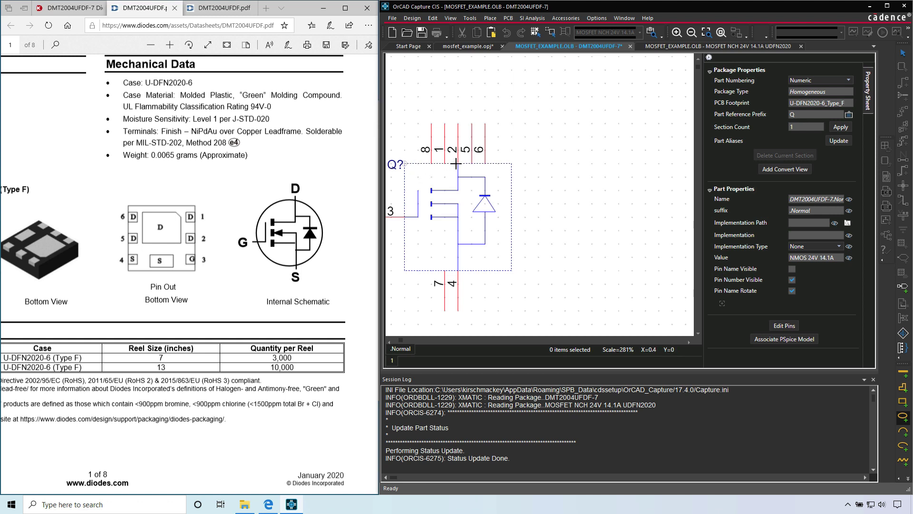
pyautogui.moveTo(457, 164); pyautogui.dragTo(485, 270)
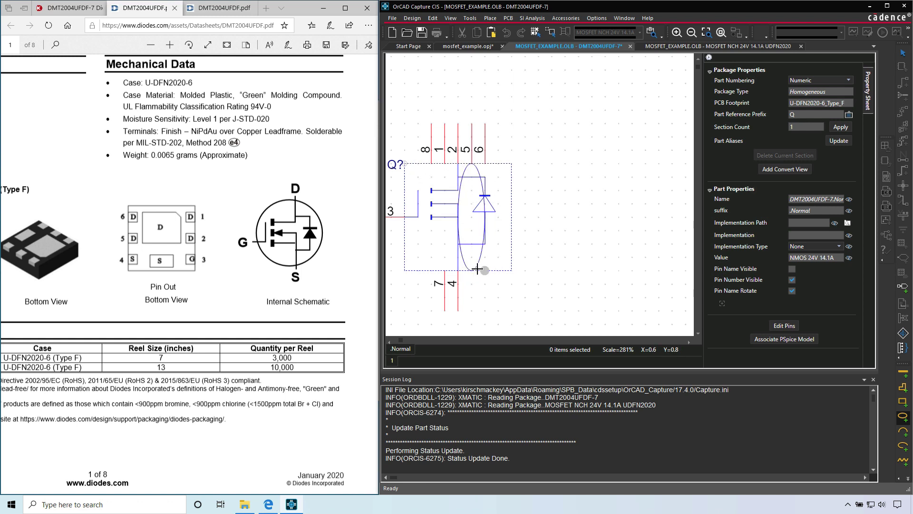
pyautogui.rightClick(565, 111)
pyautogui.click(575, 122)
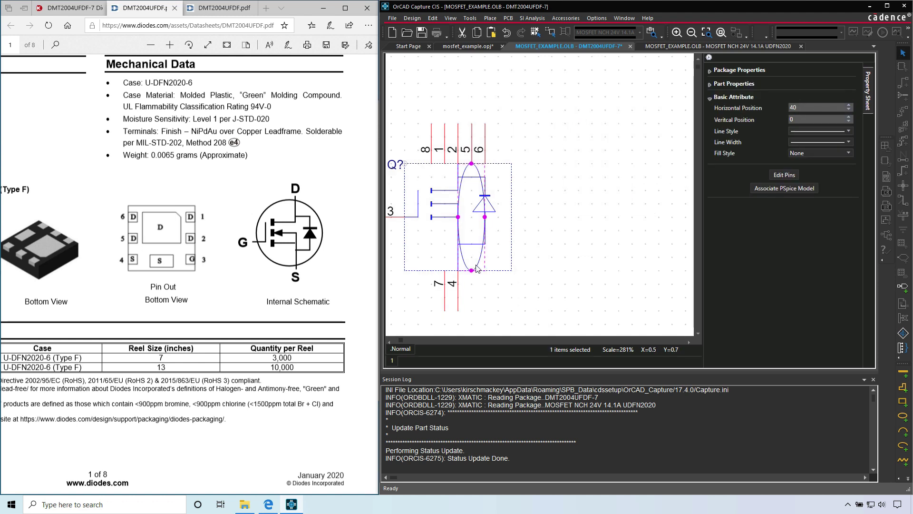
pyautogui.moveTo(485, 217); pyautogui.dragTo(508, 216)
pyautogui.click(468, 199)
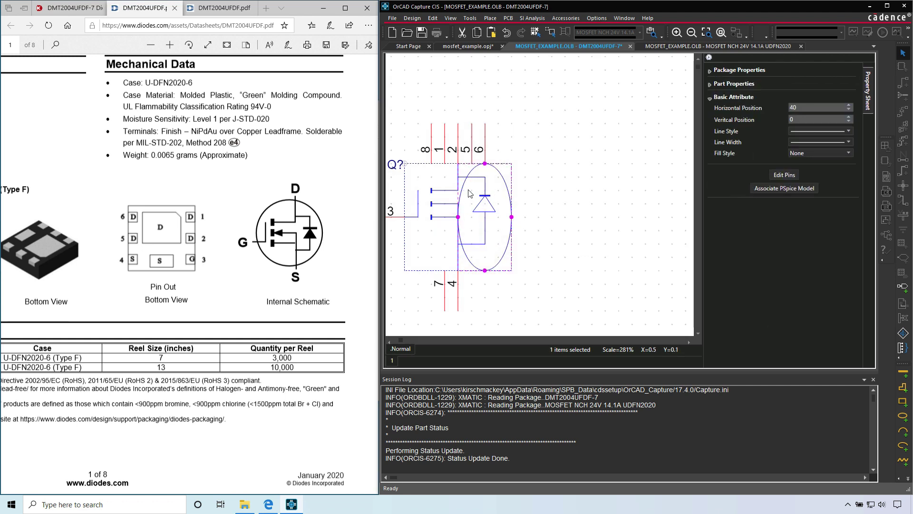
pyautogui.moveTo(459, 217); pyautogui.dragTo(403, 216)
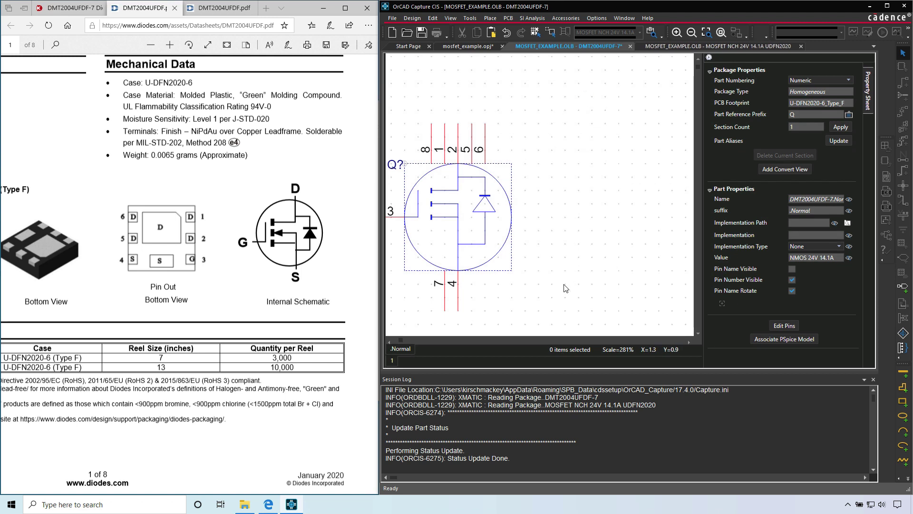
pyautogui.moveTo(389, 341); pyautogui.dragTo(389, 341)
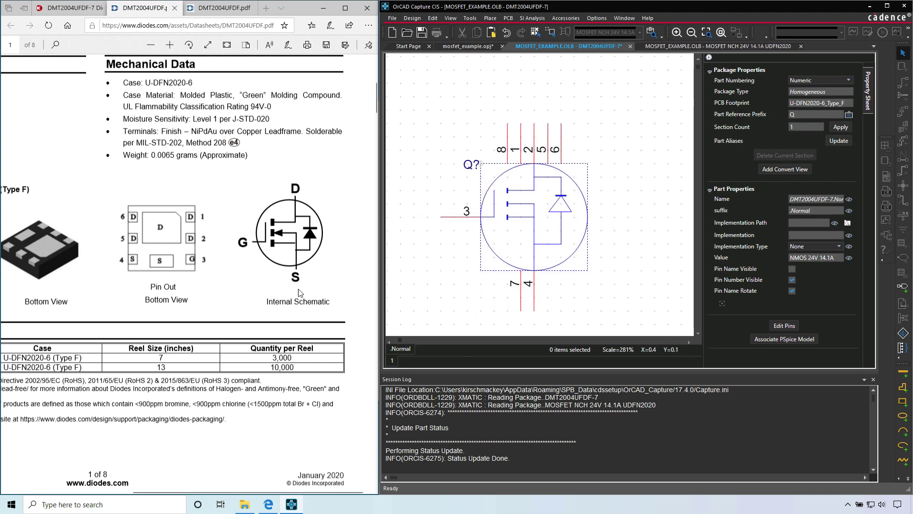
# Step: Place a text label 'D' at the drain near the top of the circle
pyautogui.click(490, 18)
pyautogui.click(506, 293)
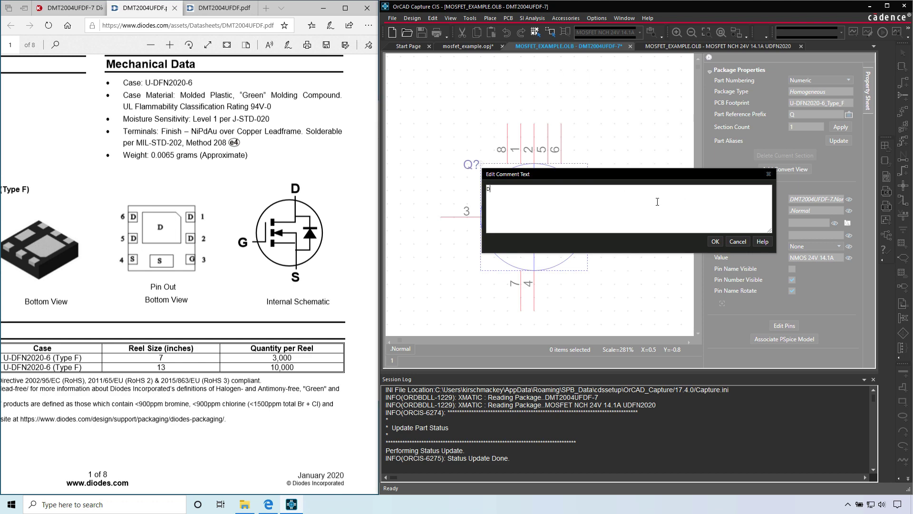
pyautogui.click(715, 242)
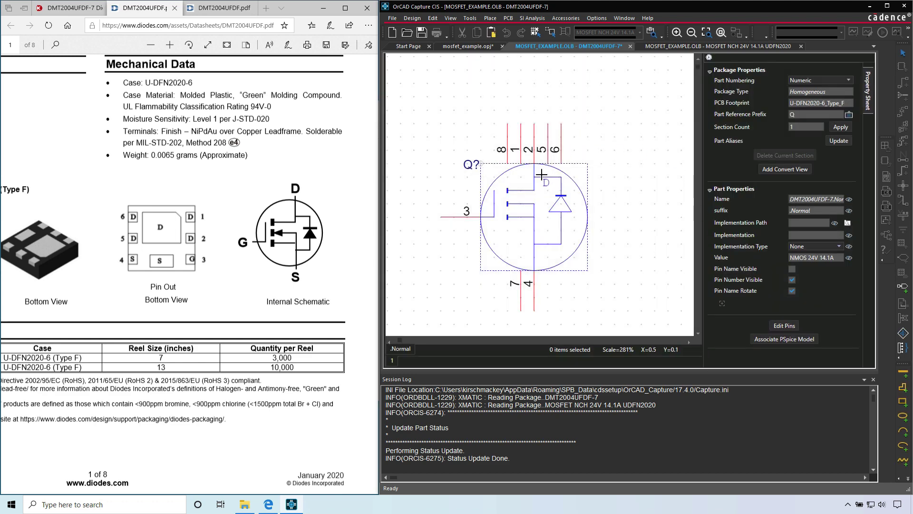
pyautogui.click(523, 164)
pyautogui.rightClick(605, 116)
pyautogui.click(618, 123)
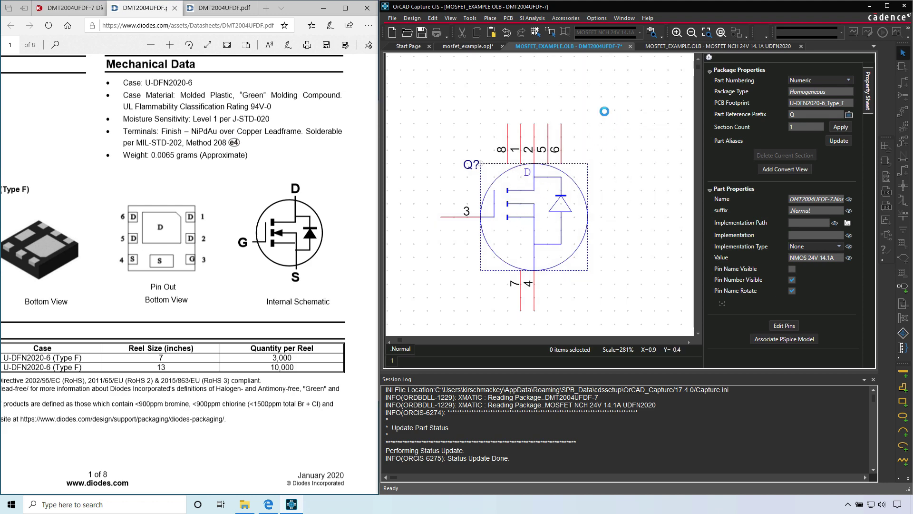
# Step: Style the D label as Arial, font size 10, bold
pyautogui.click(527, 173)
pyautogui.click(815, 120)
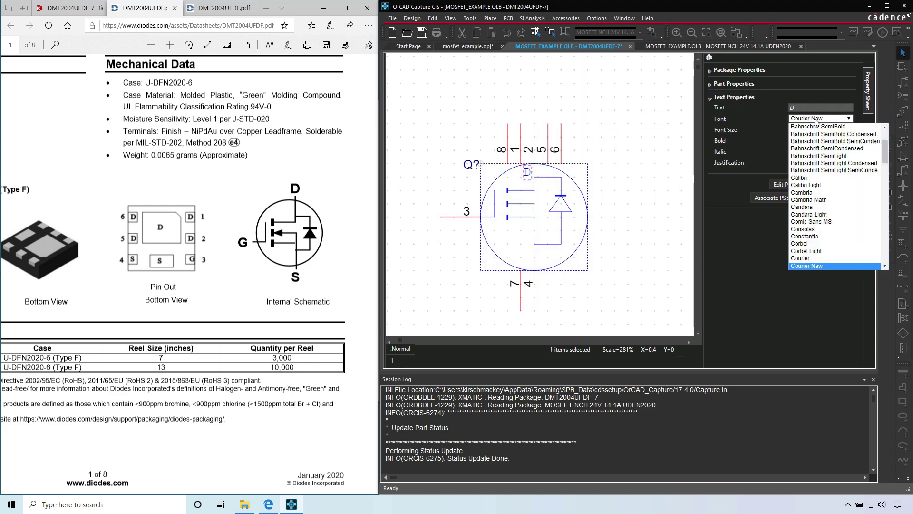
pyautogui.click(811, 126)
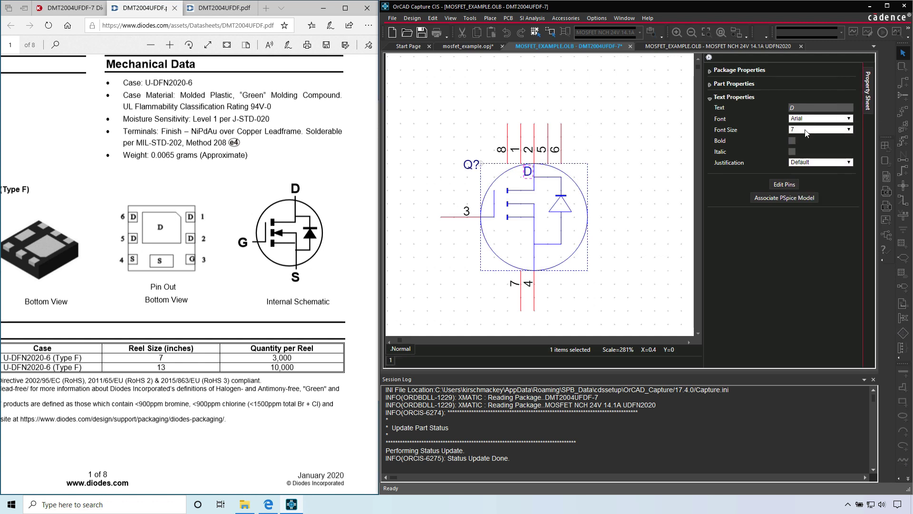
pyautogui.click(808, 131)
pyautogui.click(799, 196)
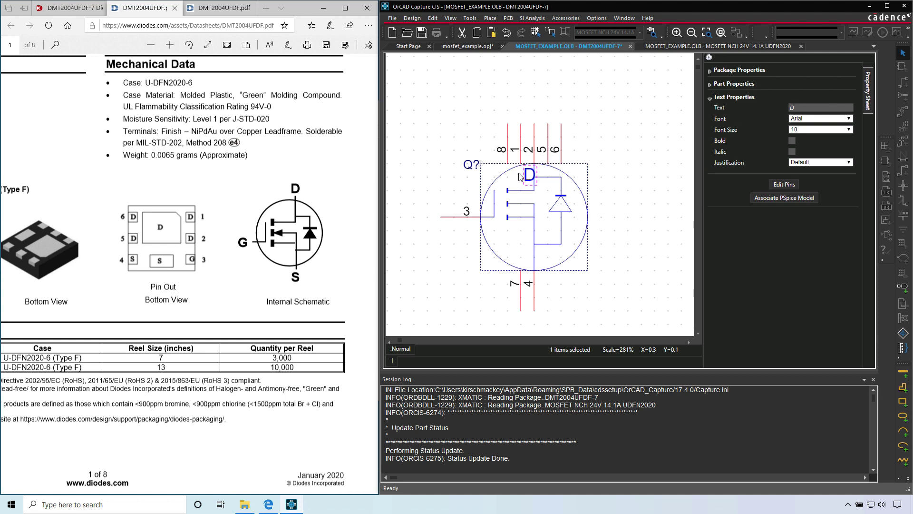
pyautogui.click(792, 140)
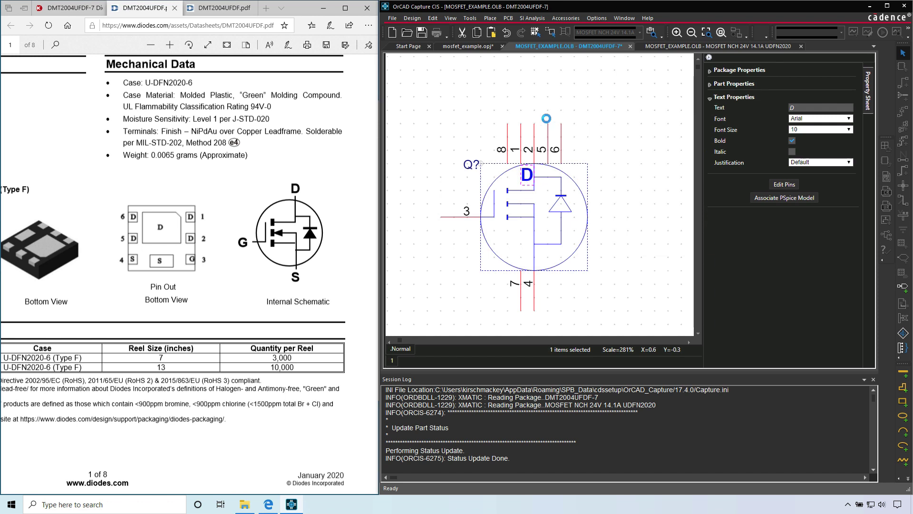
# Step: Paste two copies of the bold D label at the gate and source positions
pyautogui.click(447, 99)
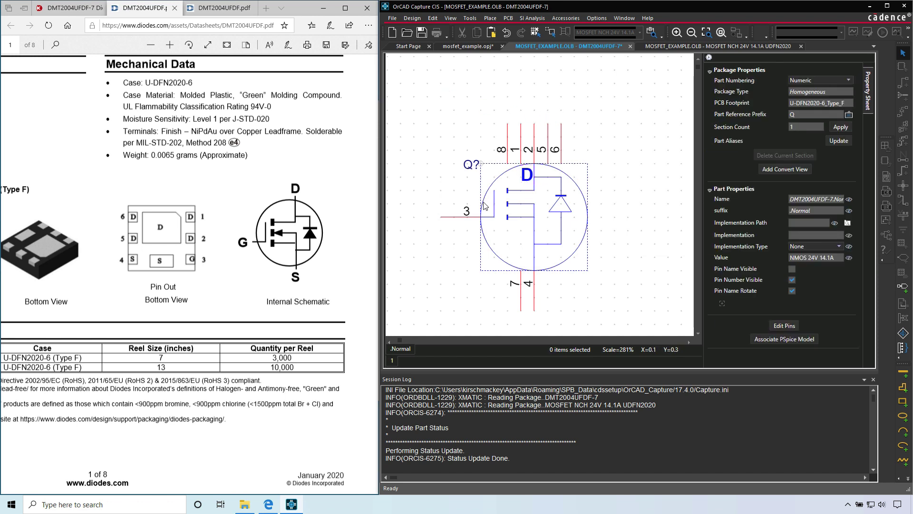
pyautogui.hotkey('ctrl', 'v')
pyautogui.click(489, 210)
pyautogui.click(514, 246)
pyautogui.hotkey('ctrl', 'v')
pyautogui.click(518, 252)
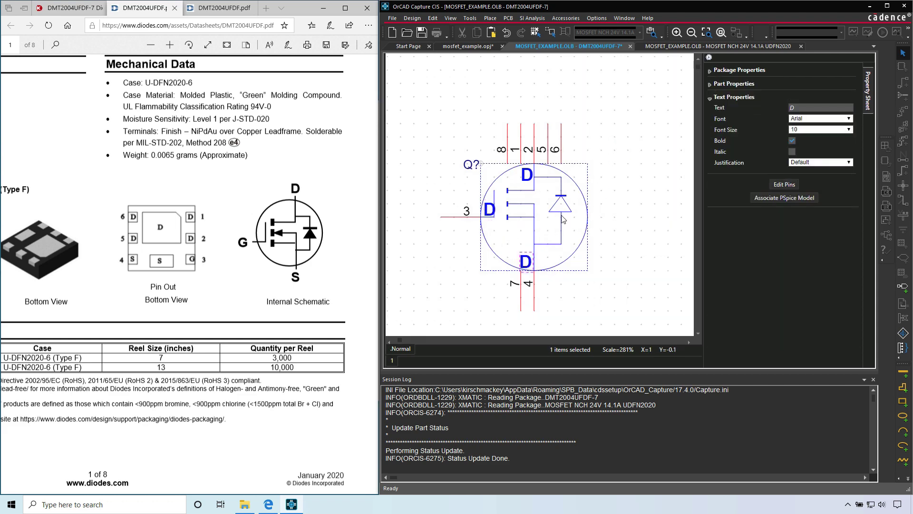
# Step: Rotate the bottom copy and edit it to S, and change the gate copy to G
pyautogui.click(539, 250)
pyautogui.click(533, 245)
pyautogui.press('r')
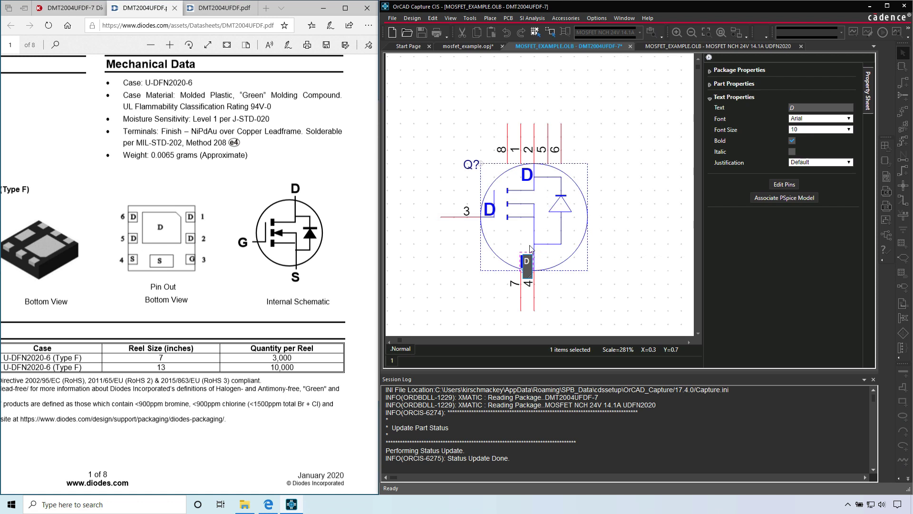
pyautogui.doubleClick(531, 249)
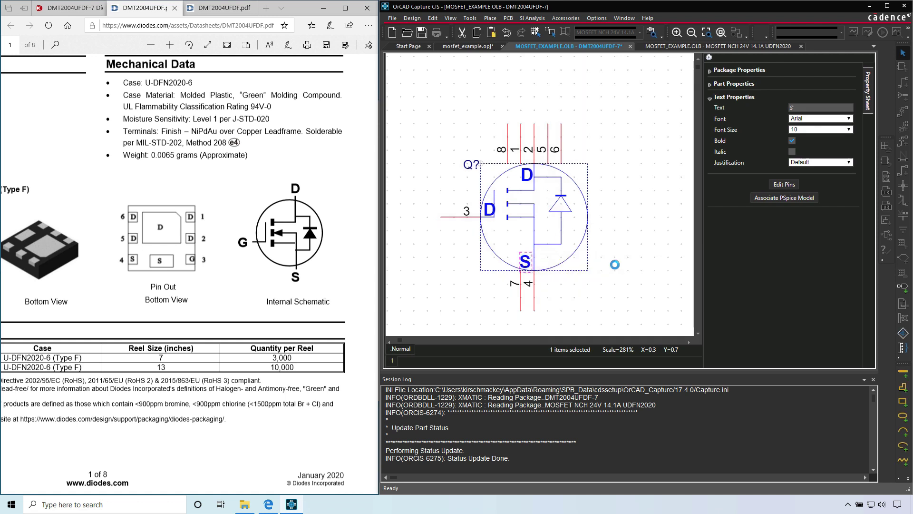
pyautogui.doubleClick(490, 209)
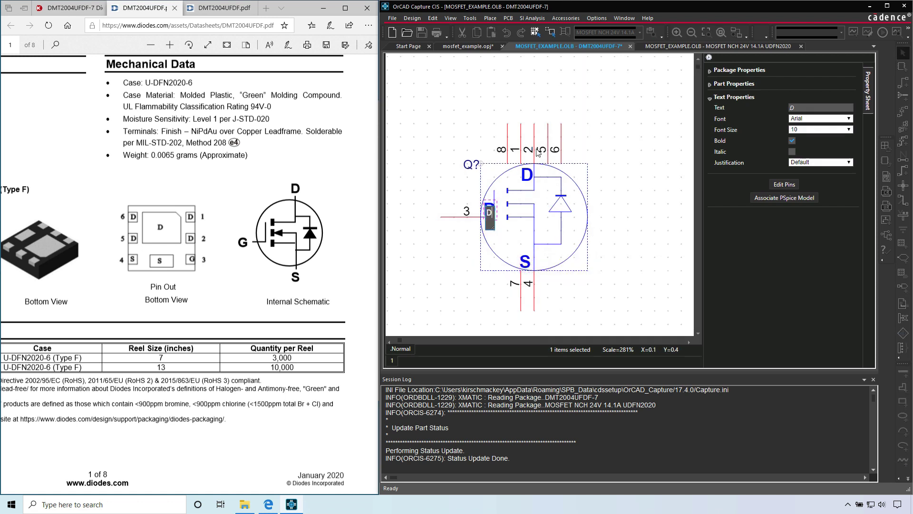
pyautogui.write('G')
pyautogui.press('Return')
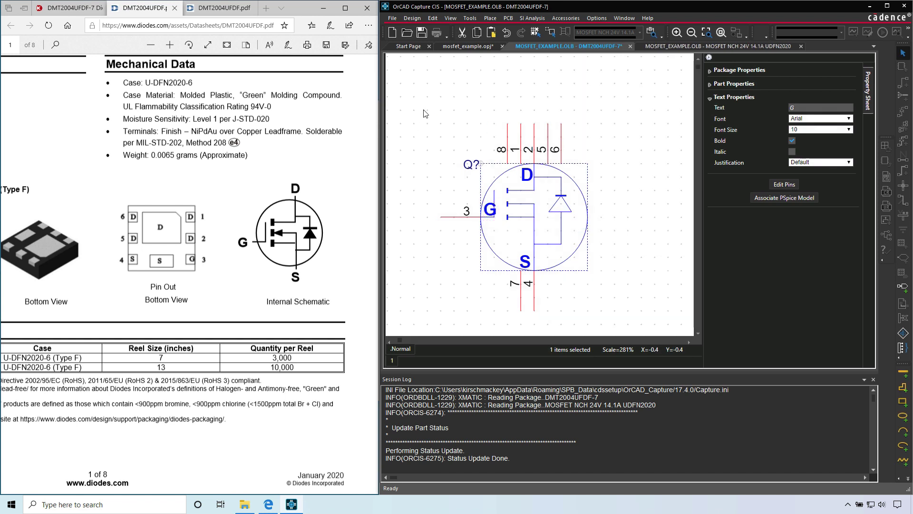
pyautogui.click(425, 114)
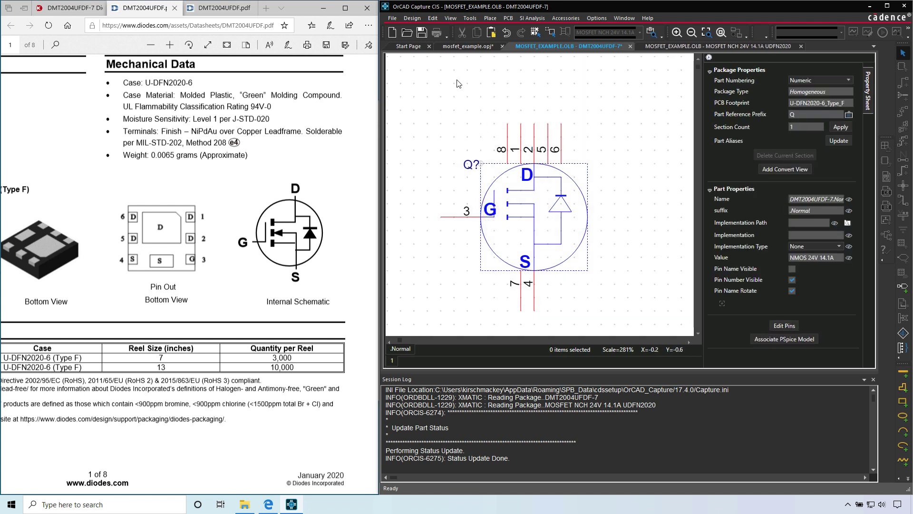
# Step: Save and close the DMT2004UFDF-7 symbol, open schematic PAGE1, and bring up Place Part
pyautogui.rightClick(566, 47)
pyautogui.click(578, 53)
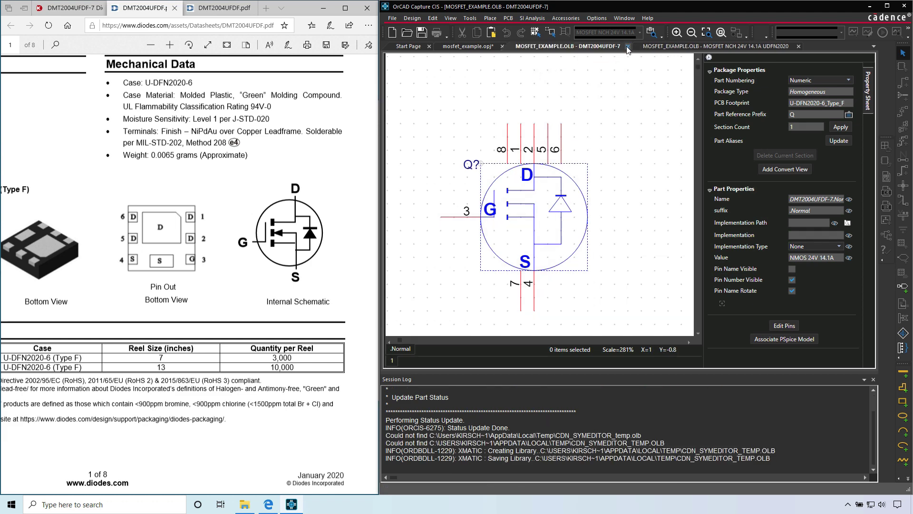
pyautogui.click(484, 46)
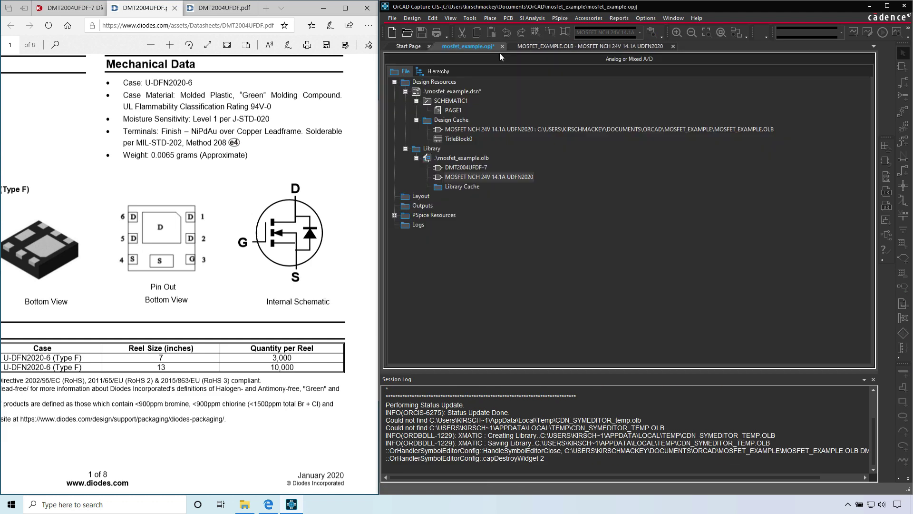
pyautogui.doubleClick(455, 110)
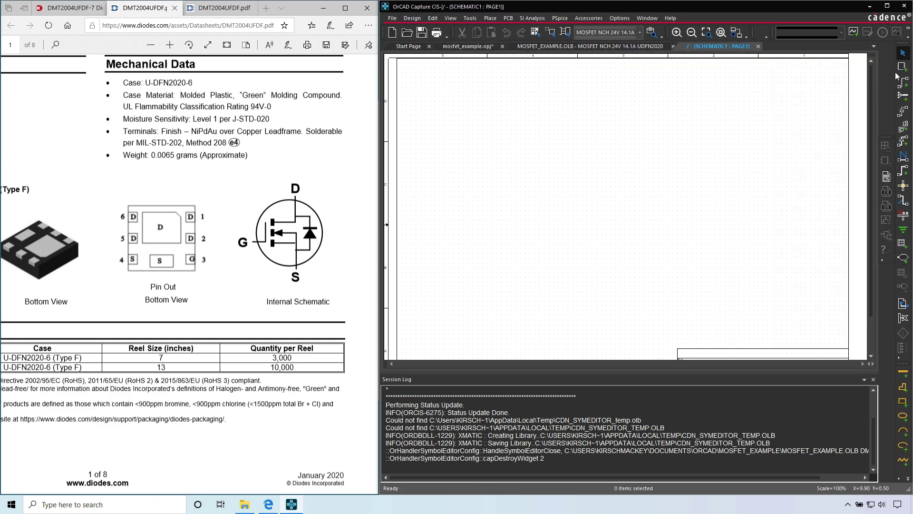
pyautogui.click(903, 67)
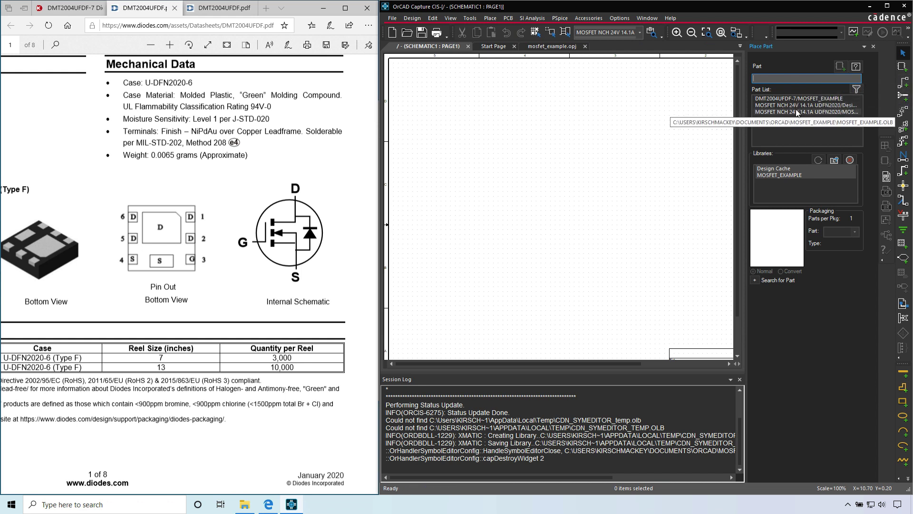
# Step: Place one DMT2004UFDF-7 from MOSFET_EXAMPLE on PAGE1 as Q1, then end placement mode
pyautogui.moveTo(744, 138); pyautogui.dragTo(649, 138)
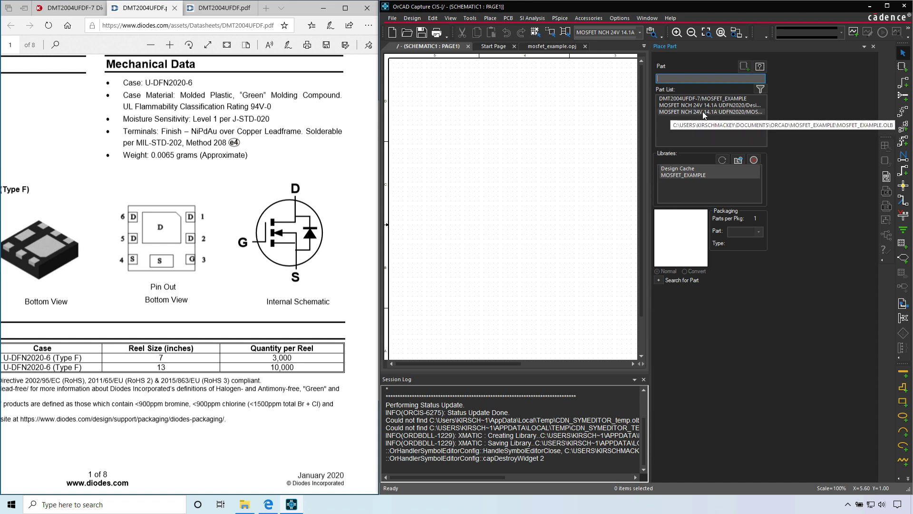
pyautogui.click(692, 99)
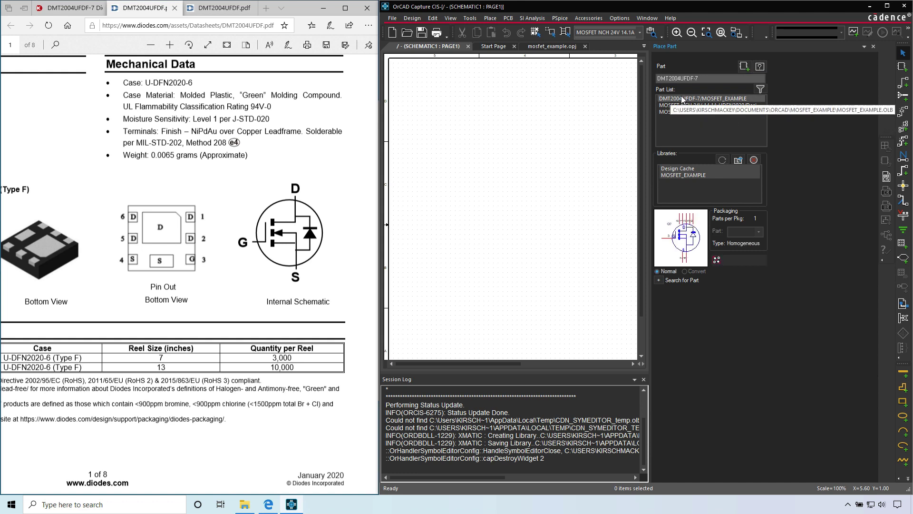
pyautogui.doubleClick(666, 98)
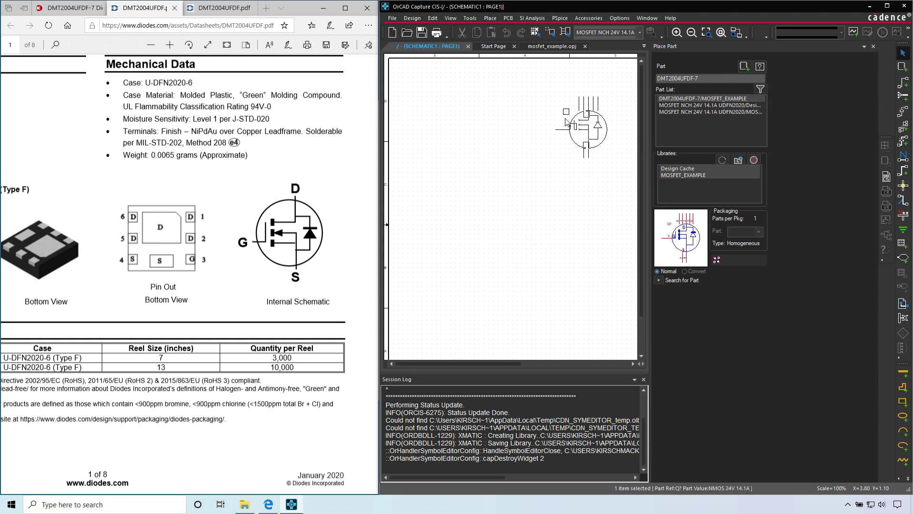
pyautogui.click(479, 175)
pyautogui.rightClick(578, 124)
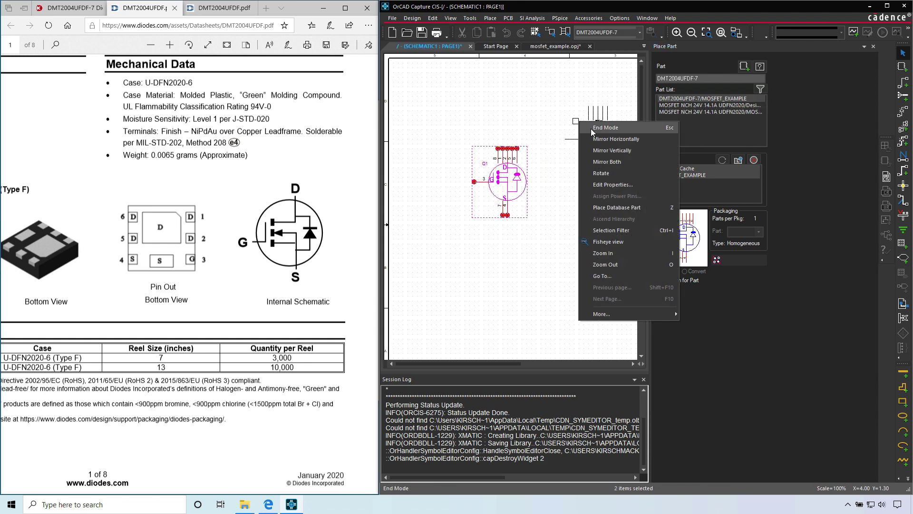
pyautogui.click(591, 129)
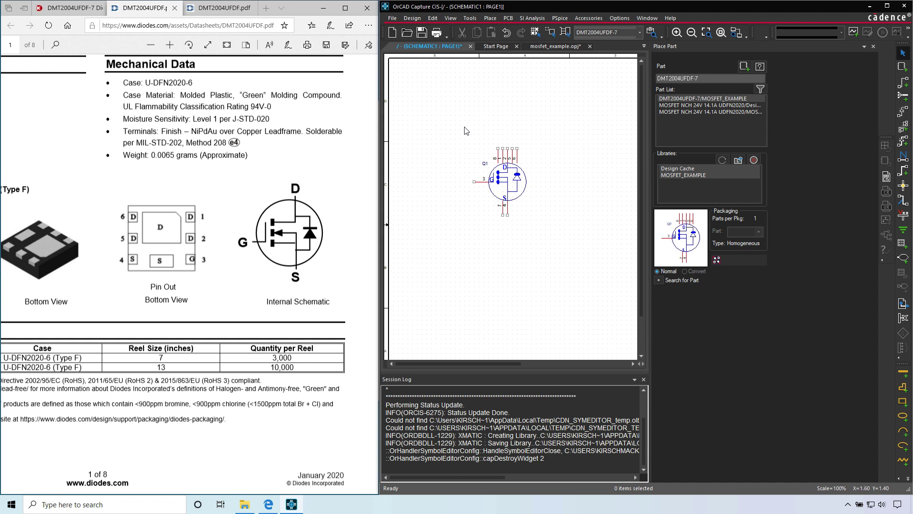
# Step: Zoom into Q1 to inspect its circle outline and bold D, G, S labels
pyautogui.moveTo(465, 134); pyautogui.dragTo(542, 230)
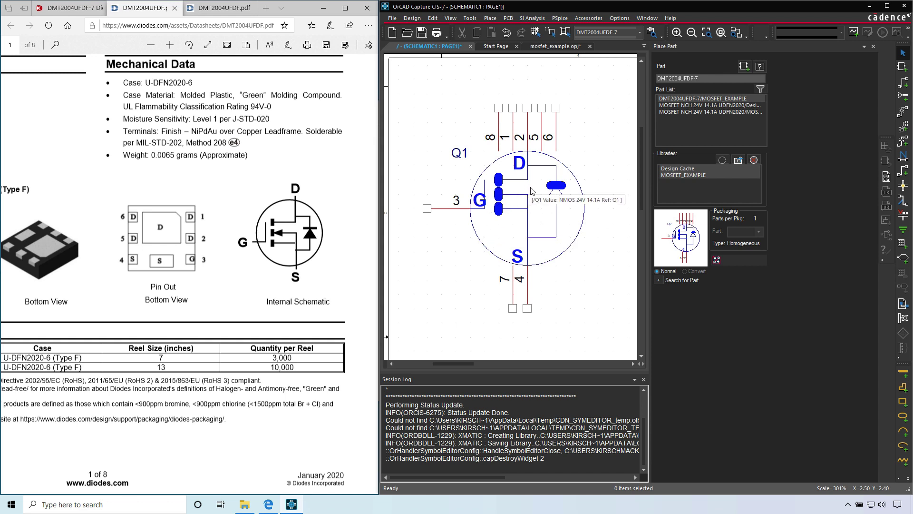